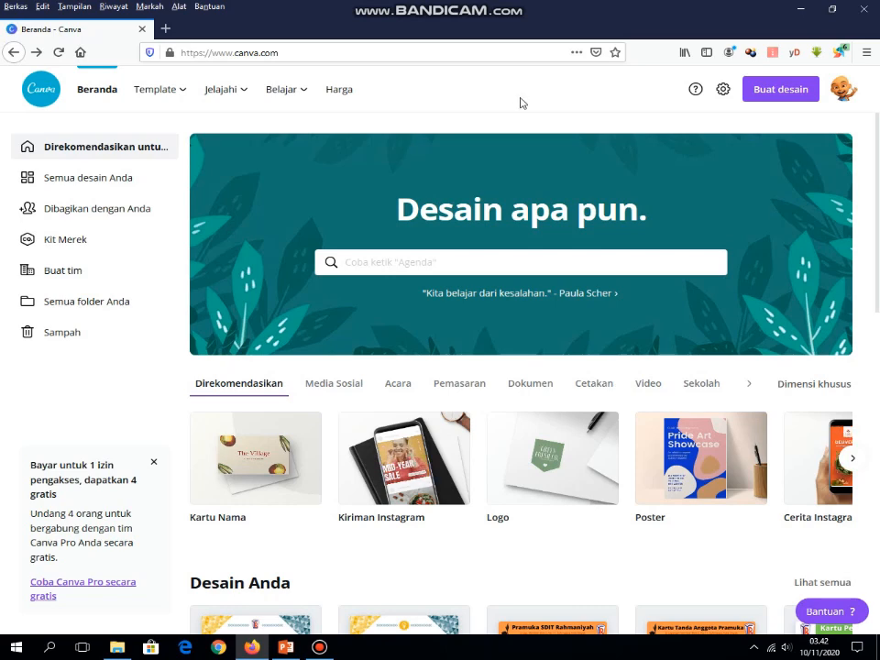
Step: Show the Template menu dropdown from the Canva home page's top navigation
mouse_move(173, 97)
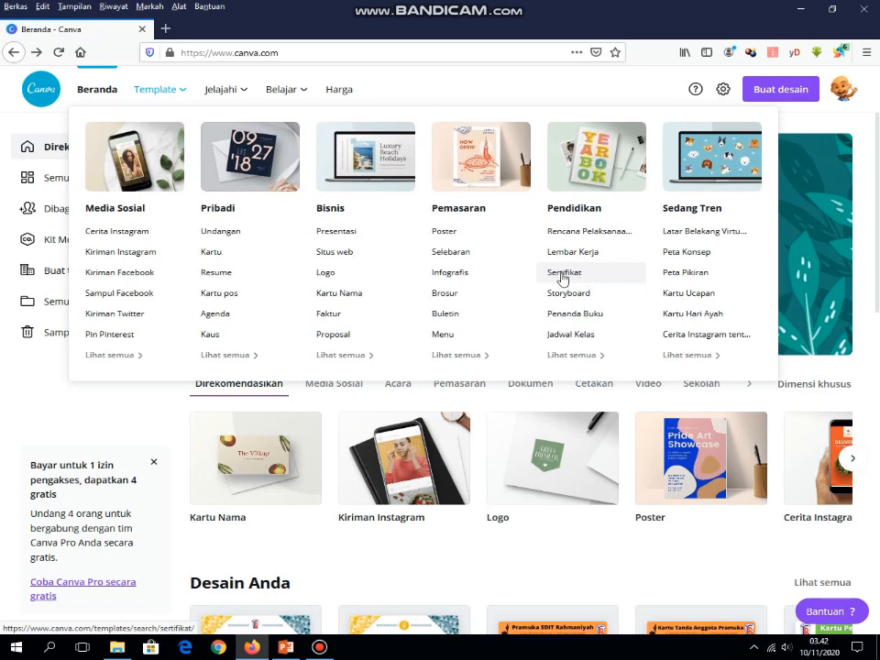
Step: Browse the Sertifikat templates and preview the Emas dan Biru Geometris Keikutsertaan template
left_click(564, 278)
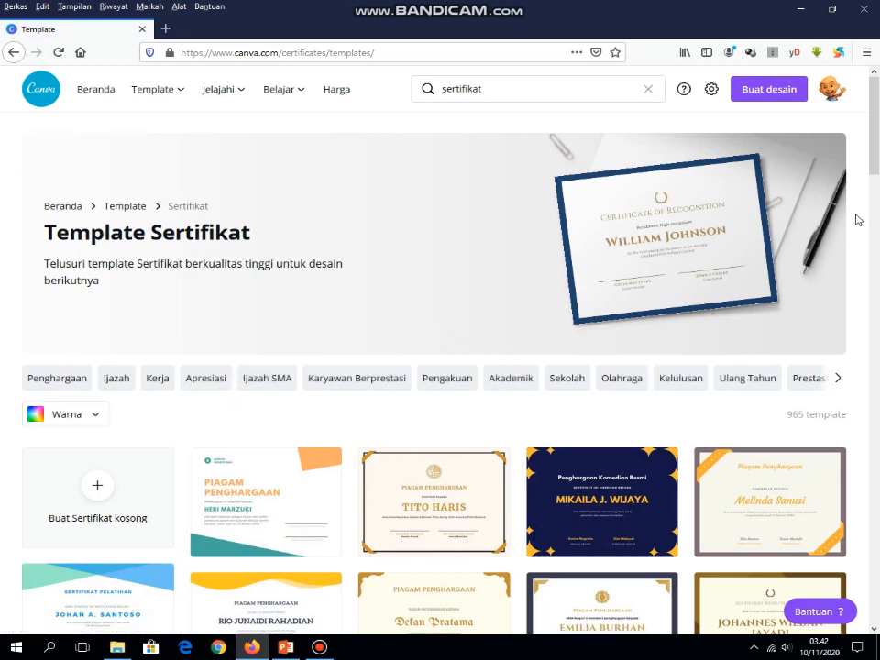
left_click_drag(873, 158, 877, 271)
mouse_move(479, 307)
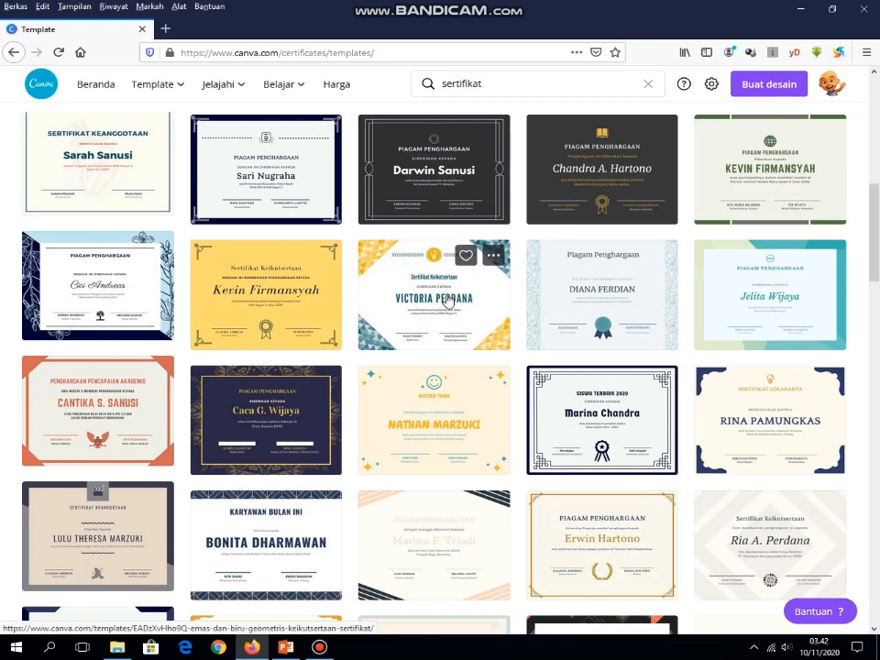
left_click(448, 301)
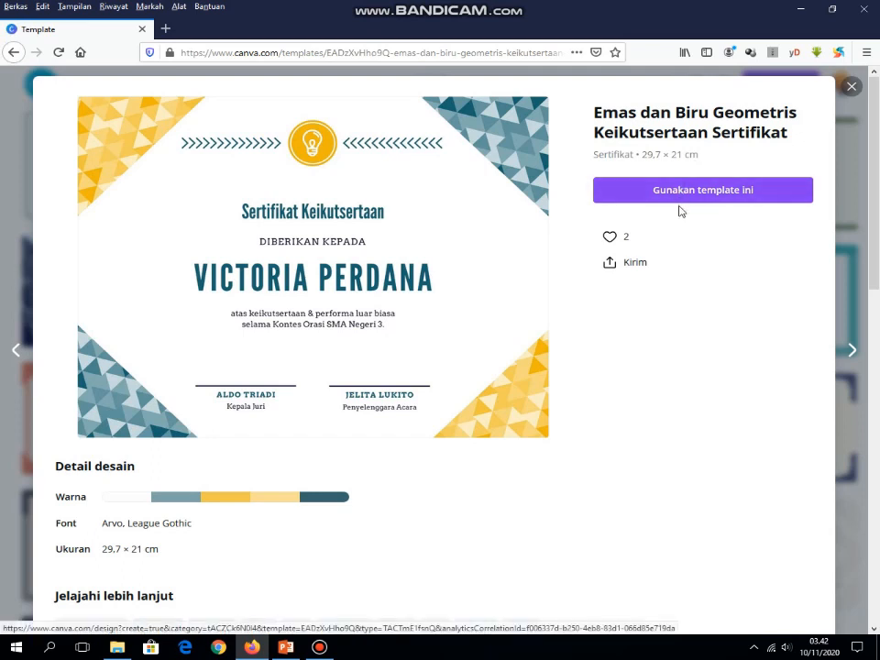
Step: Use the gold-and-blue template via 'Gunakan template ini' and delete the lightbulb icon at the top
left_click(693, 196)
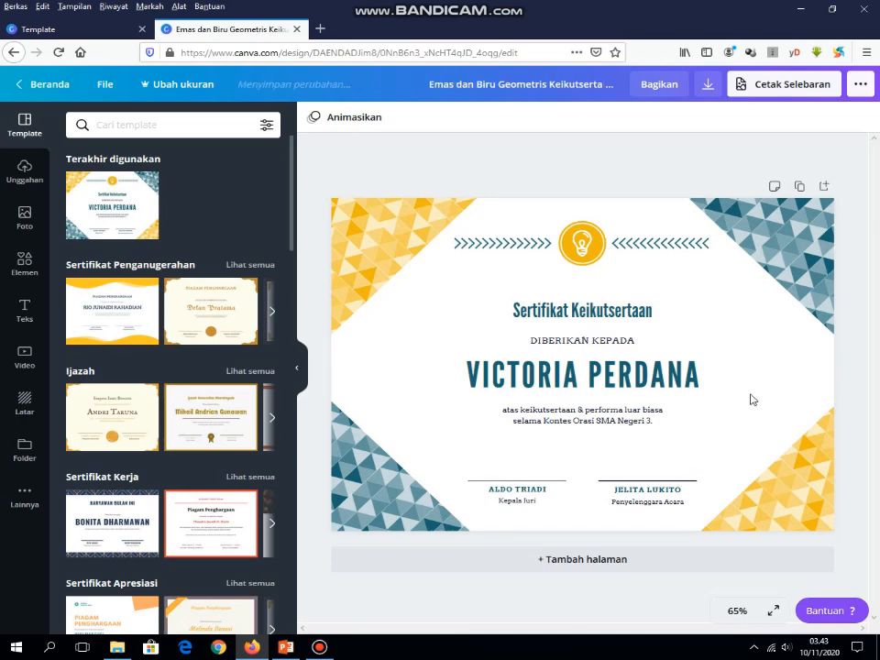
left_click(594, 248)
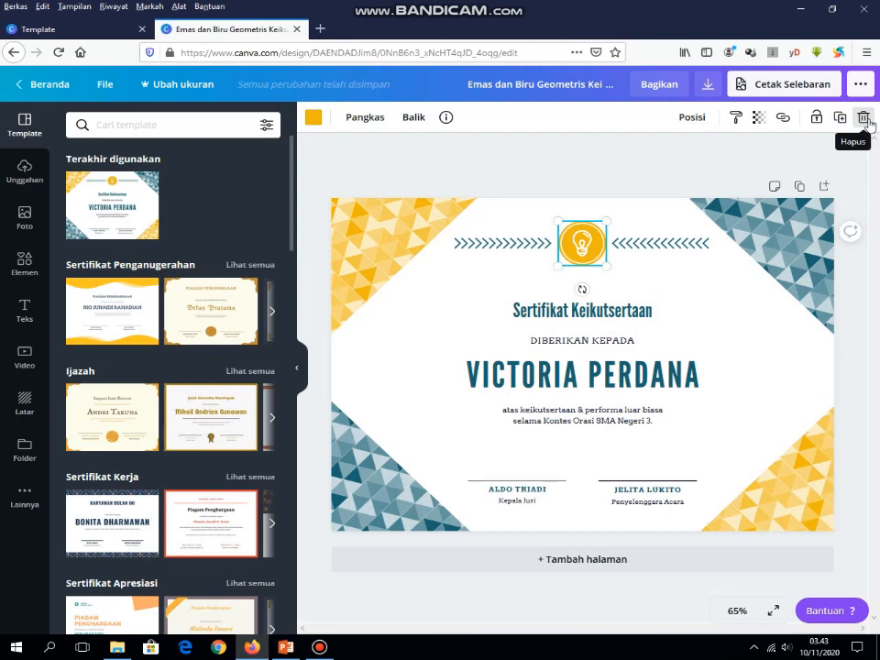
left_click(863, 119)
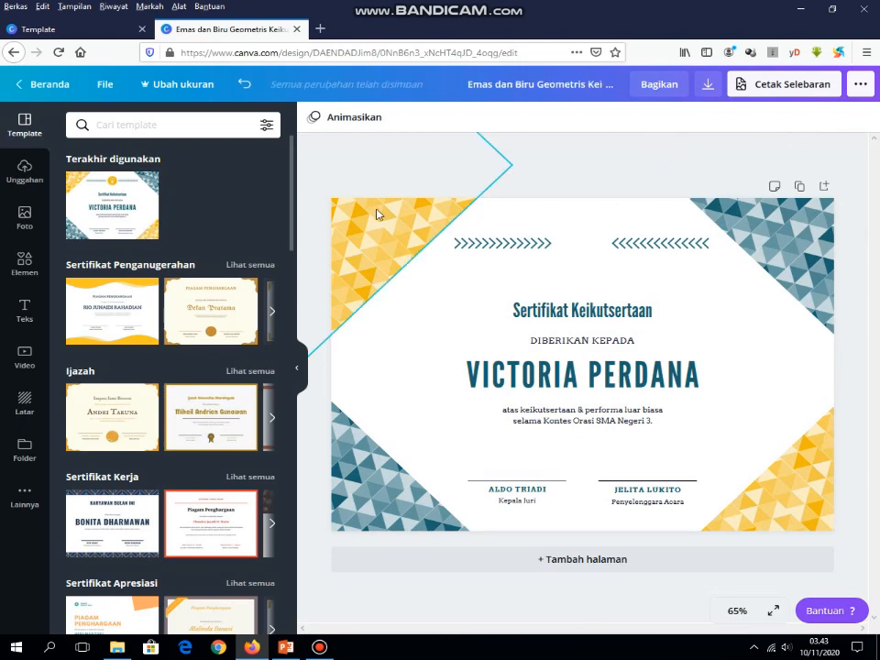
Step: Add the uploaded R logo and shrink it to sit between the chevron rows at the top
left_click(25, 172)
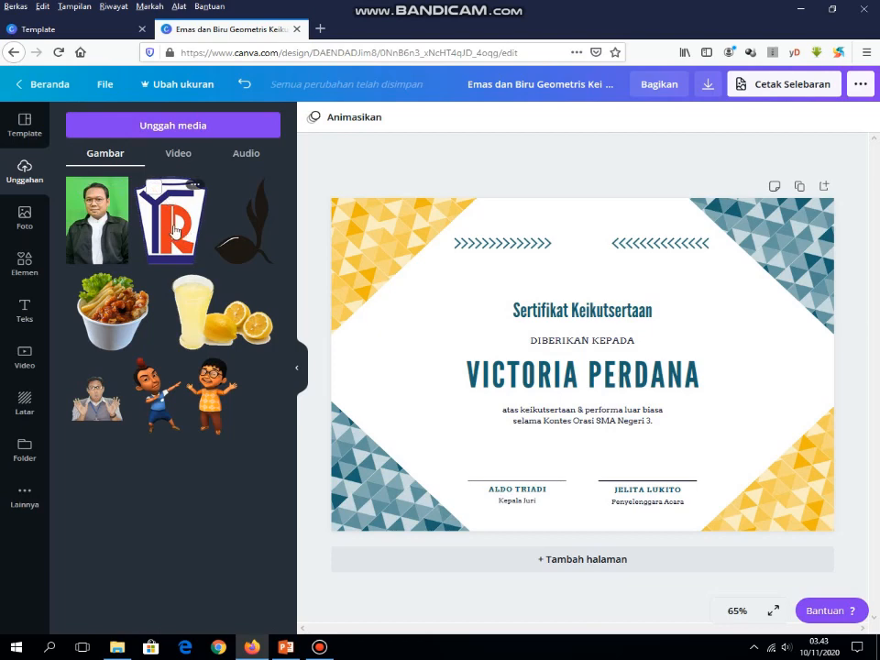
left_click(174, 231)
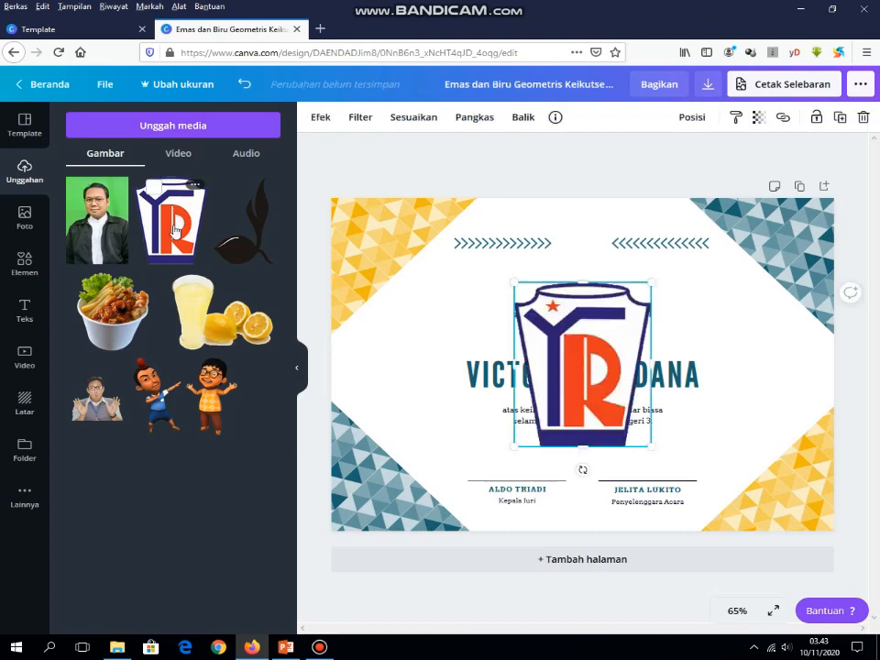
left_click_drag(653, 448, 652, 444)
left_click_drag(611, 391, 589, 248)
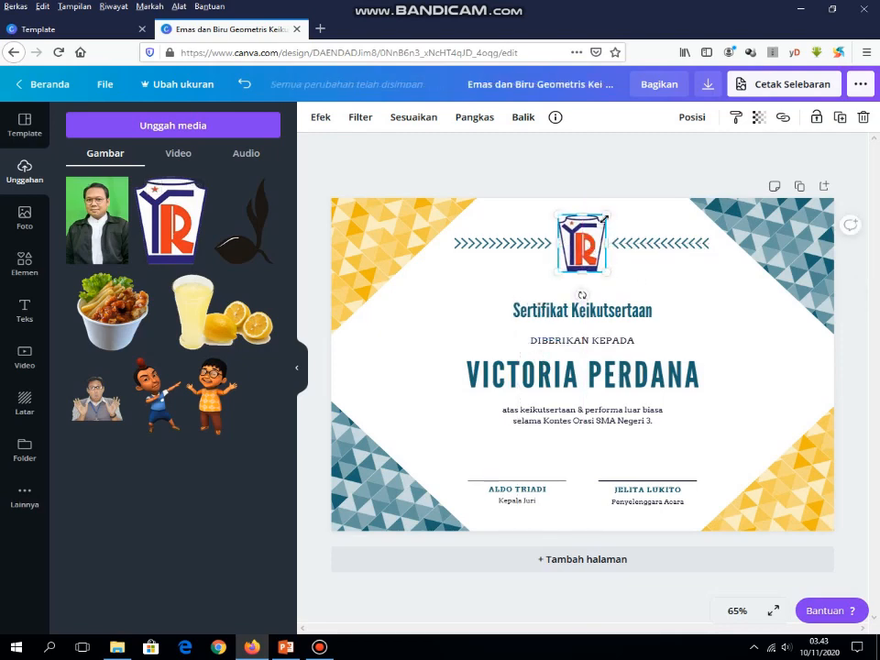
left_click_drag(605, 217, 594, 241)
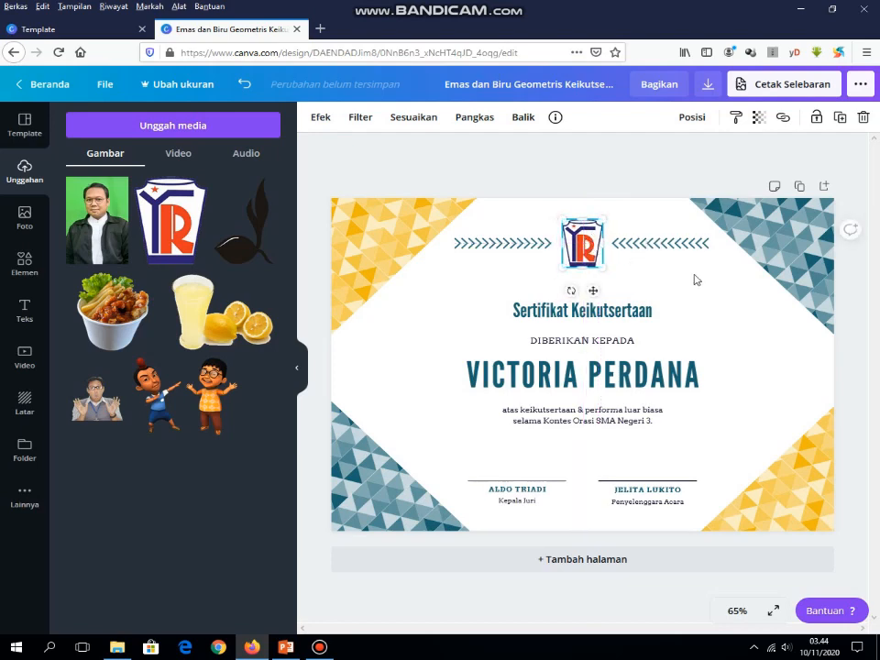
left_click(697, 281)
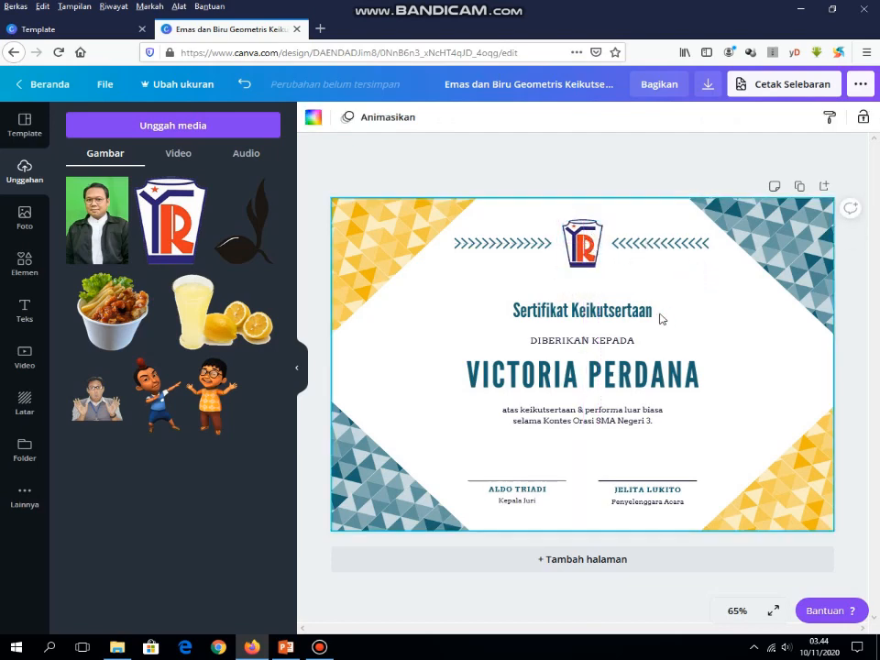
Step: Change the title word Keikutsertaan to Peserta
left_click(578, 313)
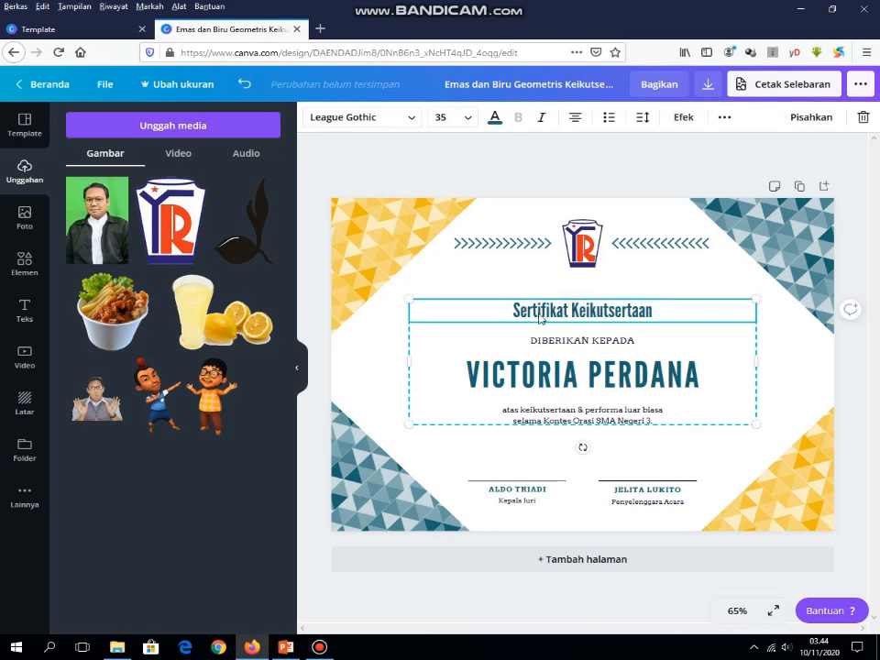
double_click(613, 316)
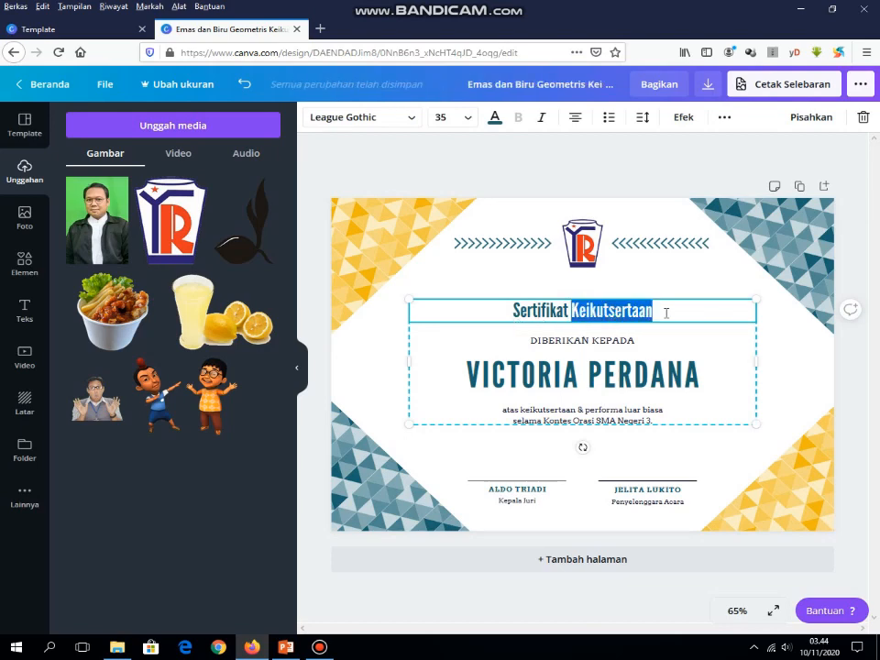
type("Peserta")
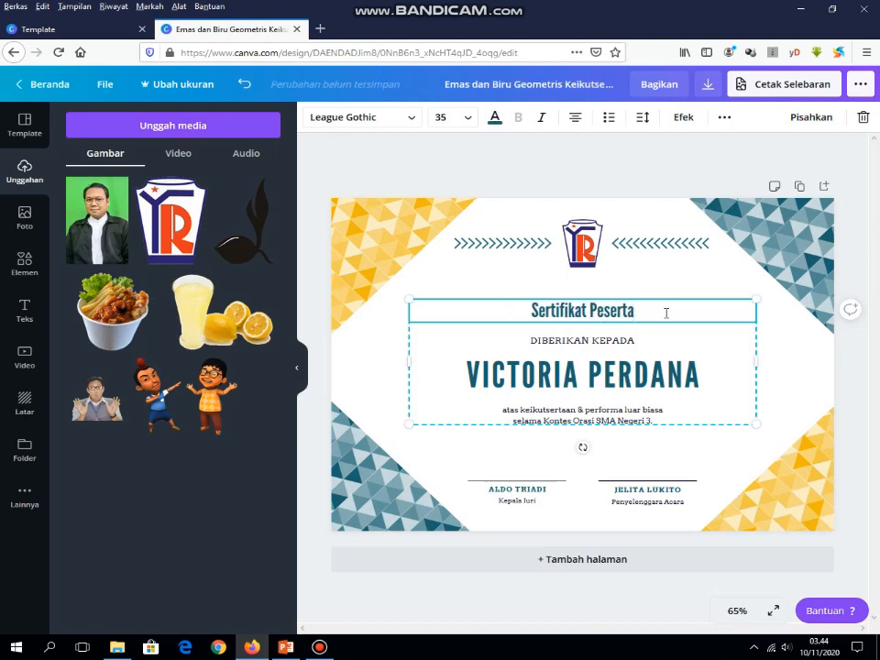
Step: Replace the sample recipient name with the participant's full name
left_click(633, 368)
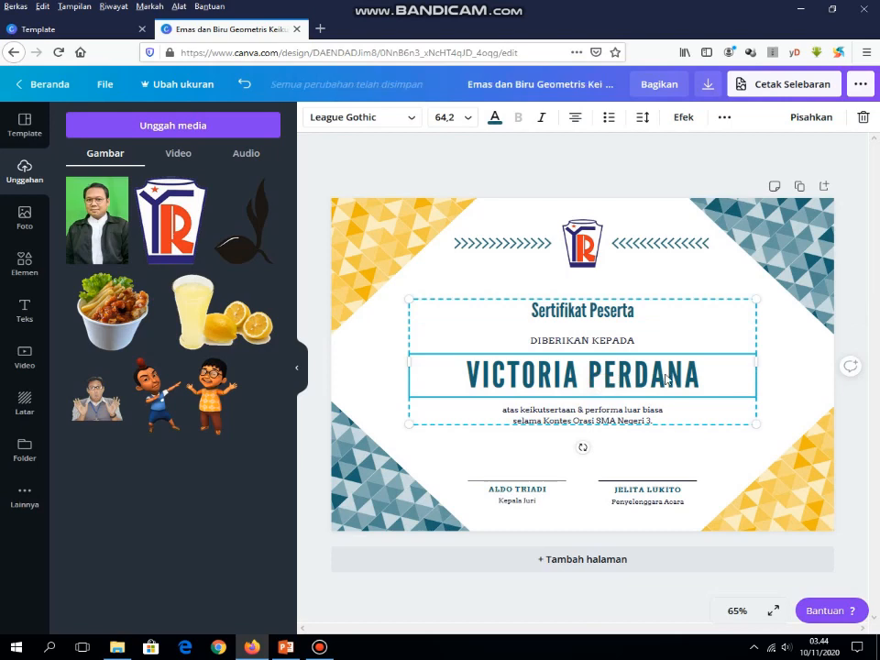
double_click(671, 374)
left_click(729, 373)
key("BackSpace")
key("BackSpace")
key("BackSpace")
key("BackSpace")
key("BackSpace")
key("BackSpace")
key("BackSpace")
key("BackSpace")
key("BackSpace")
key("BackSpace")
key("BackSpace")
key("BackSpace")
key("BackSpace")
key("BackSpace")
key("BackSpace")
key("BackSpace")
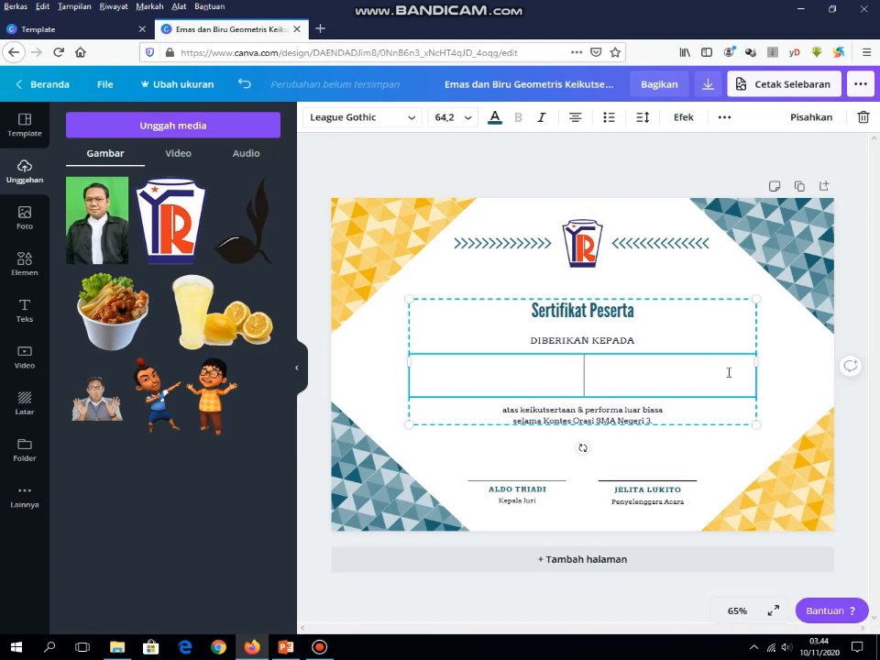
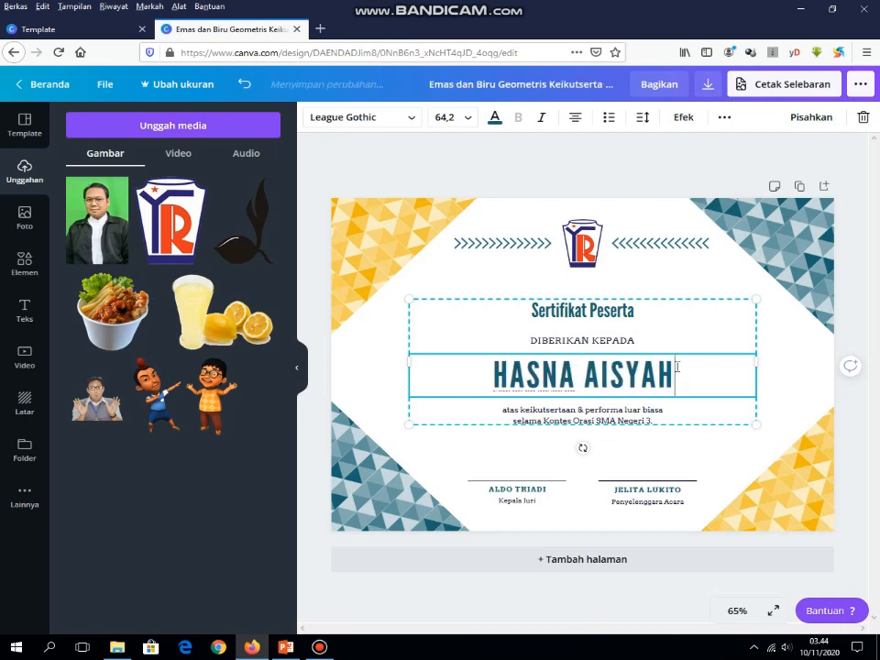
left_click(597, 414)
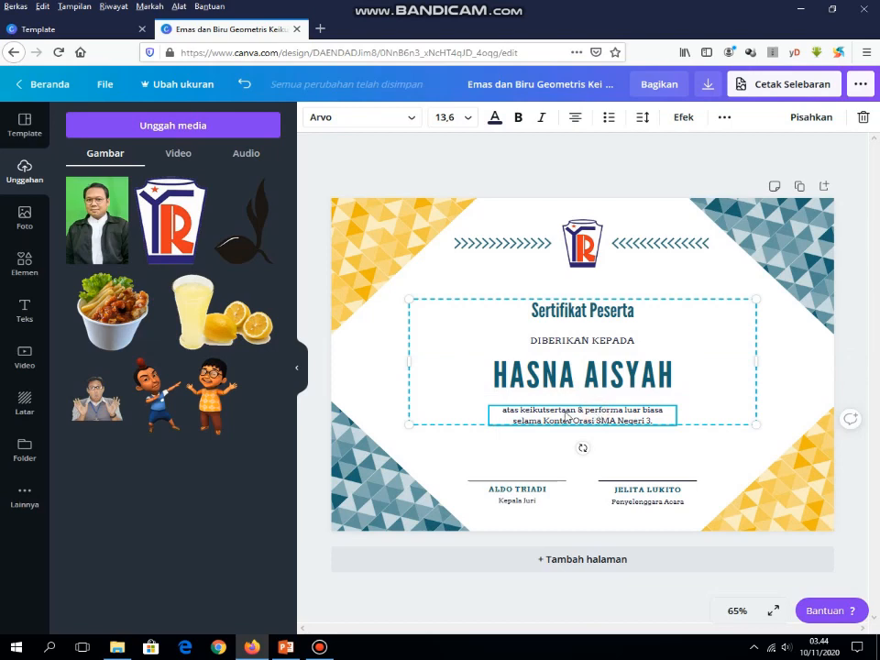
Step: Rewrite the description: Dokter Kecil training, Kecamatan Sukmajaya, Kota Depok, Tanggal 9-13 November 2020
double_click(565, 413)
left_click(657, 421)
left_click_drag(657, 422, 583, 410)
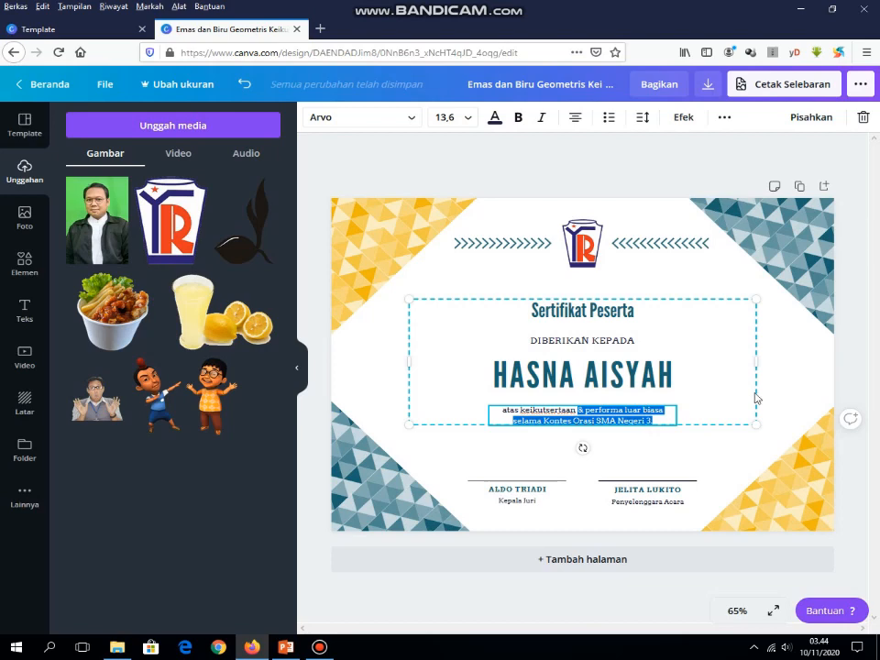
type("dala")
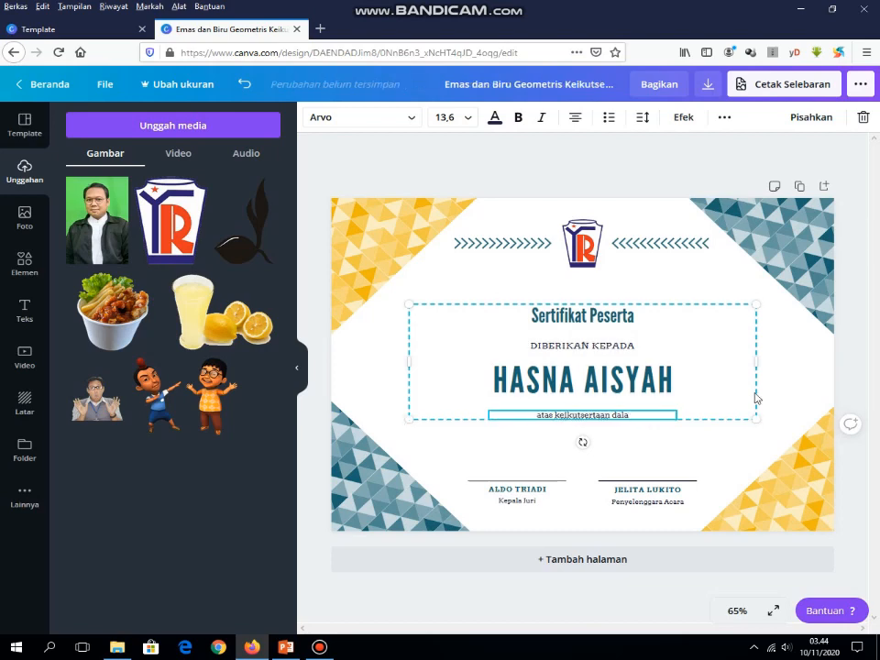
type("m pelati")
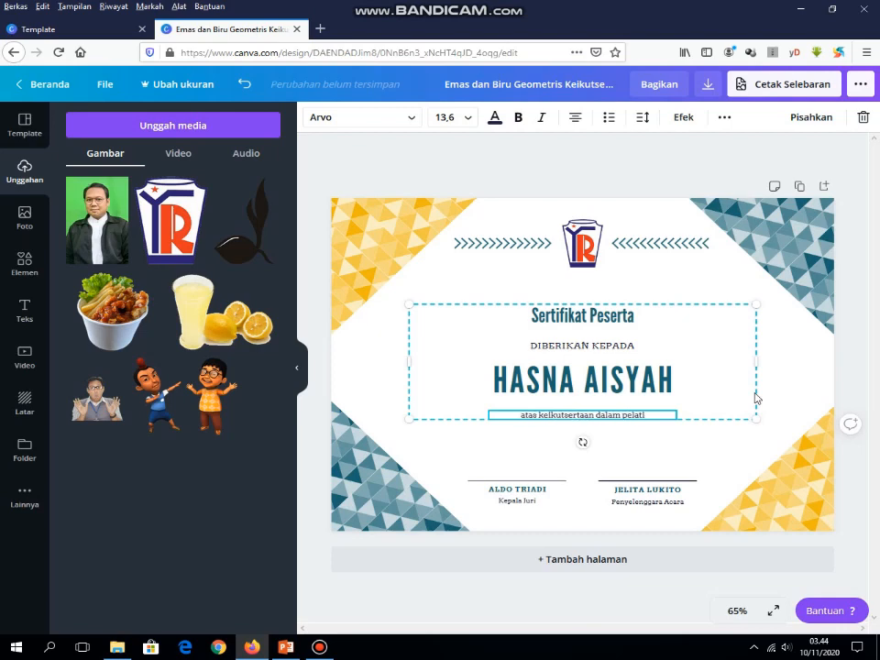
type("han Dokter")
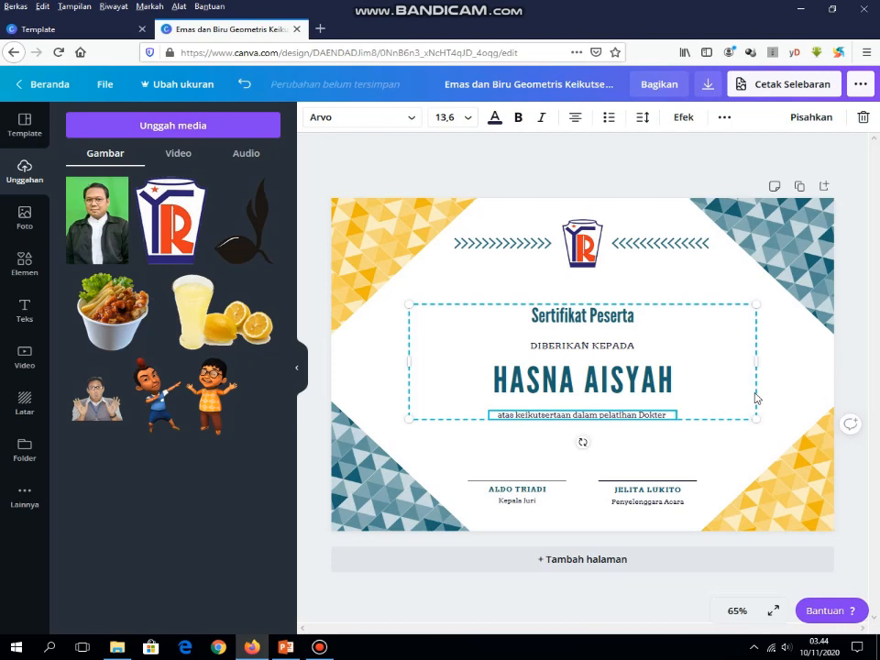
type(" Kecil")
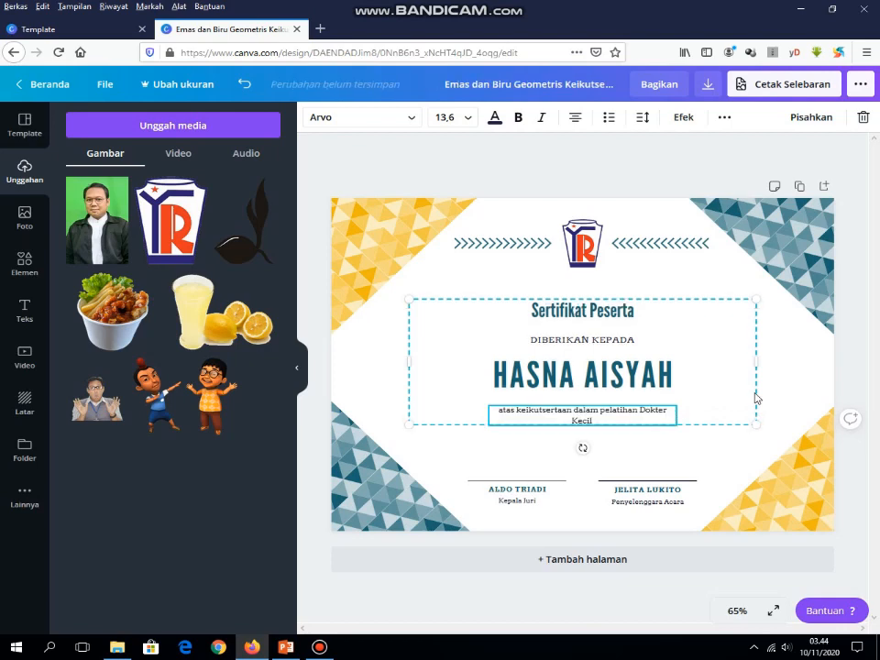
type(" tingkat Kecamatan")
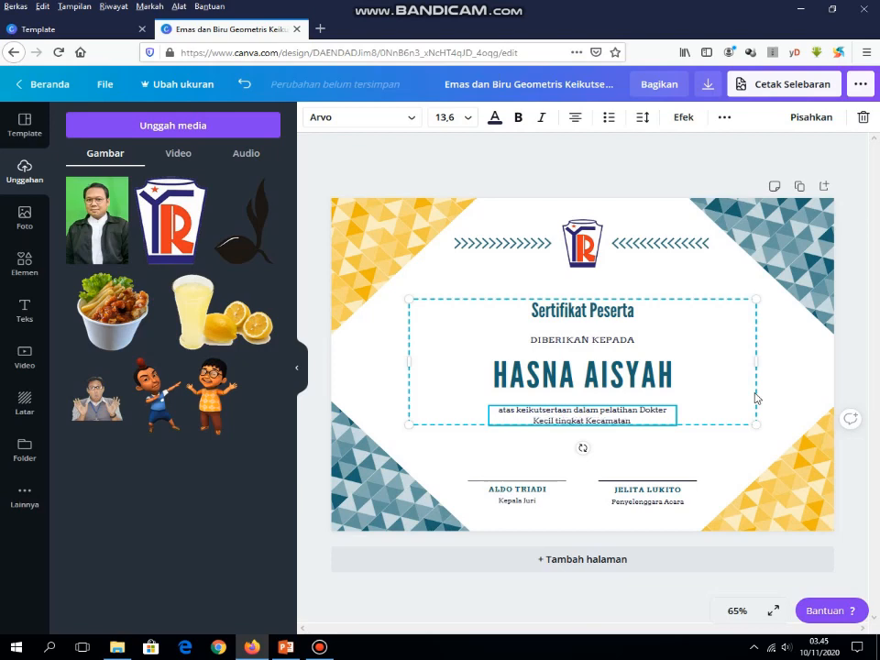
type(" Sukma")
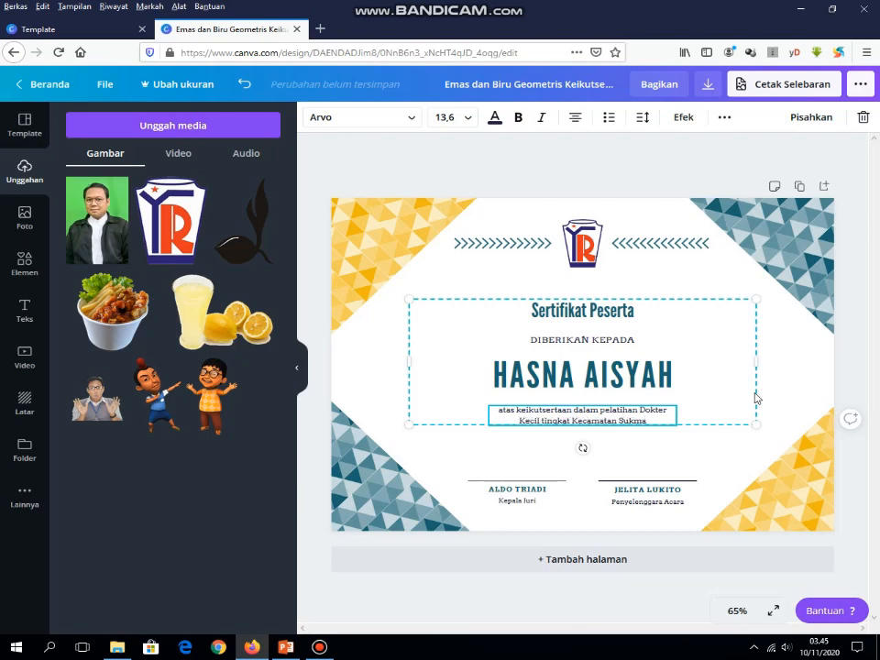
type("jaya")
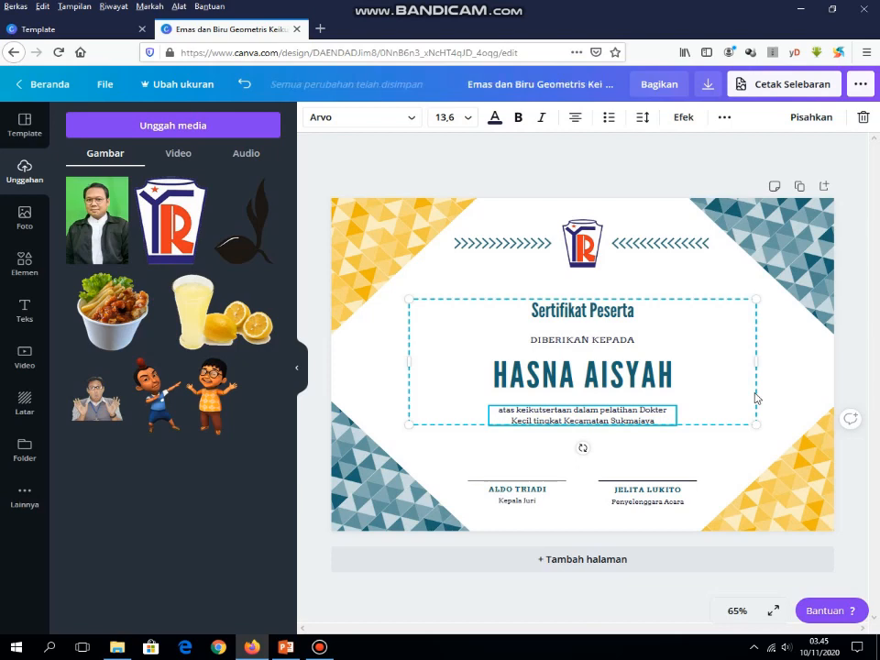
type(", Kota De")
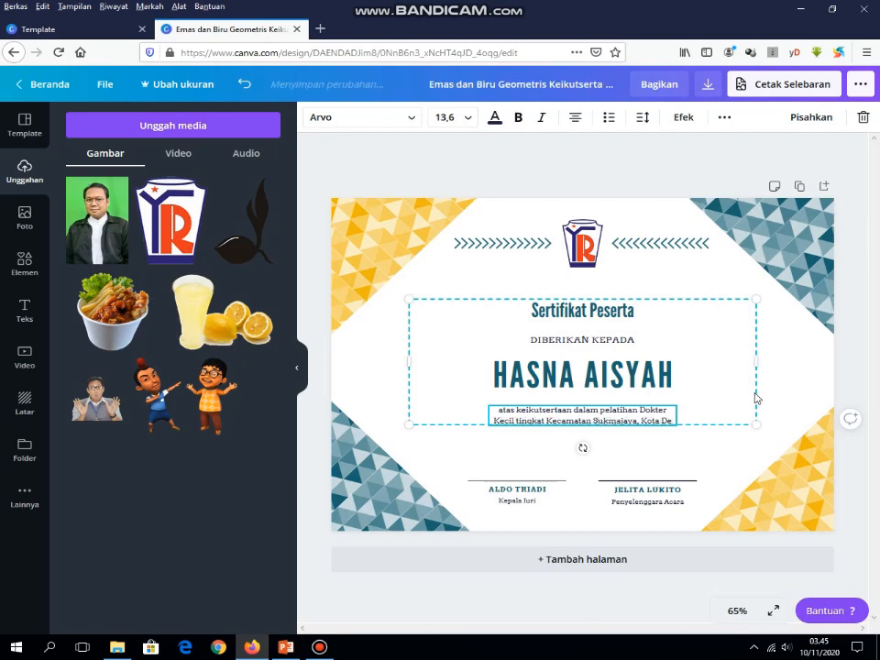
type("pok")
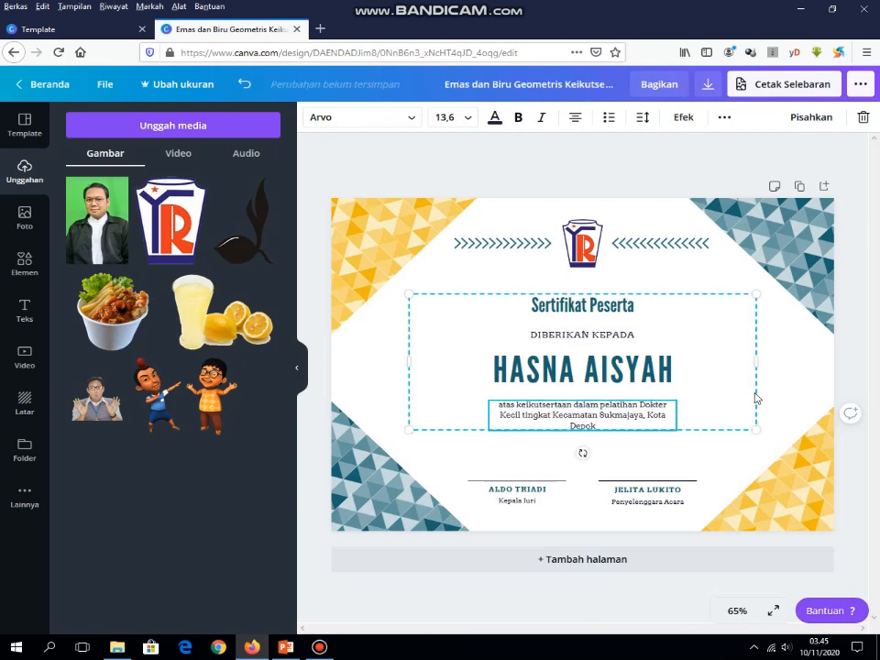
key("Return")
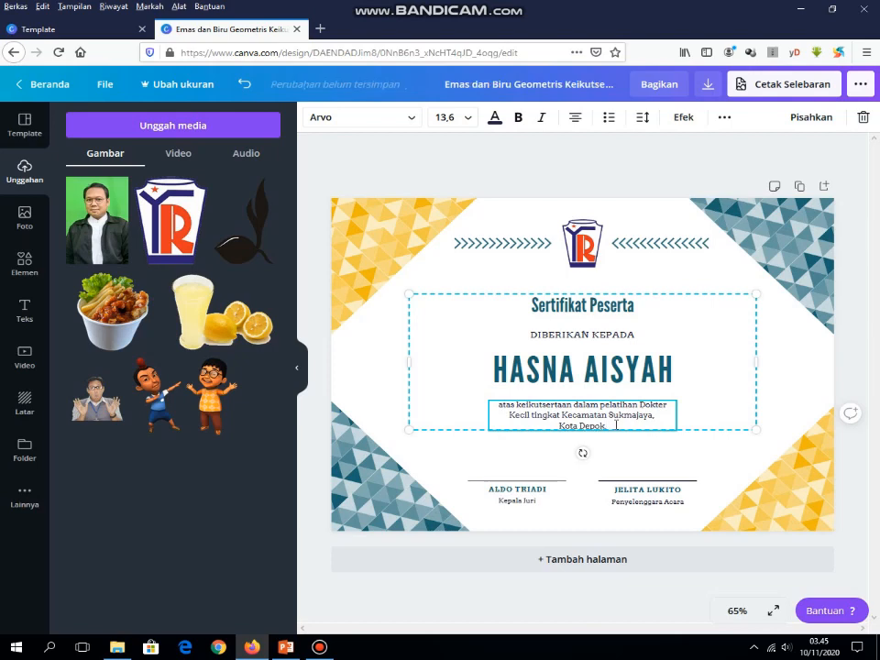
type(".")
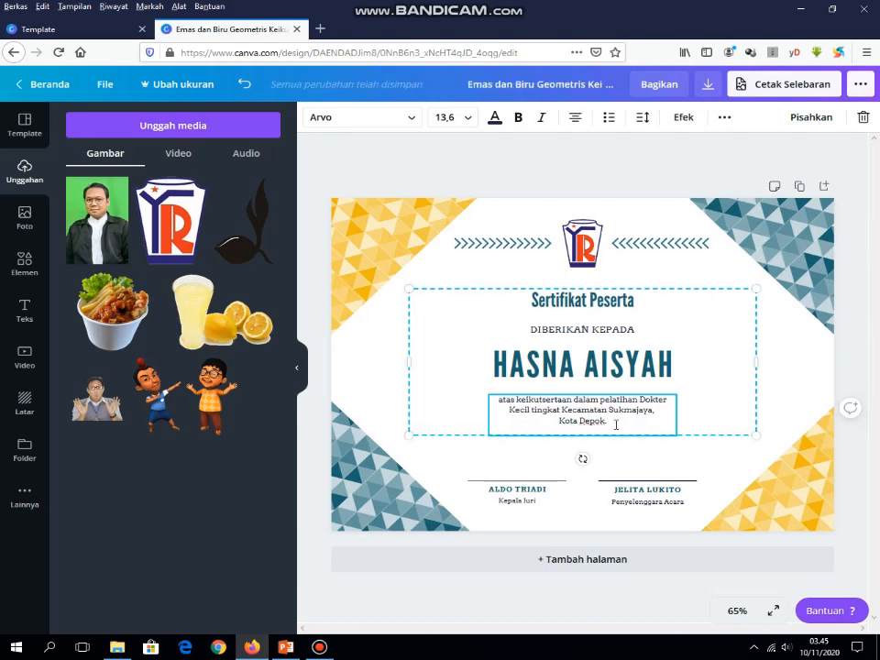
key("Return")
type("Tangga")
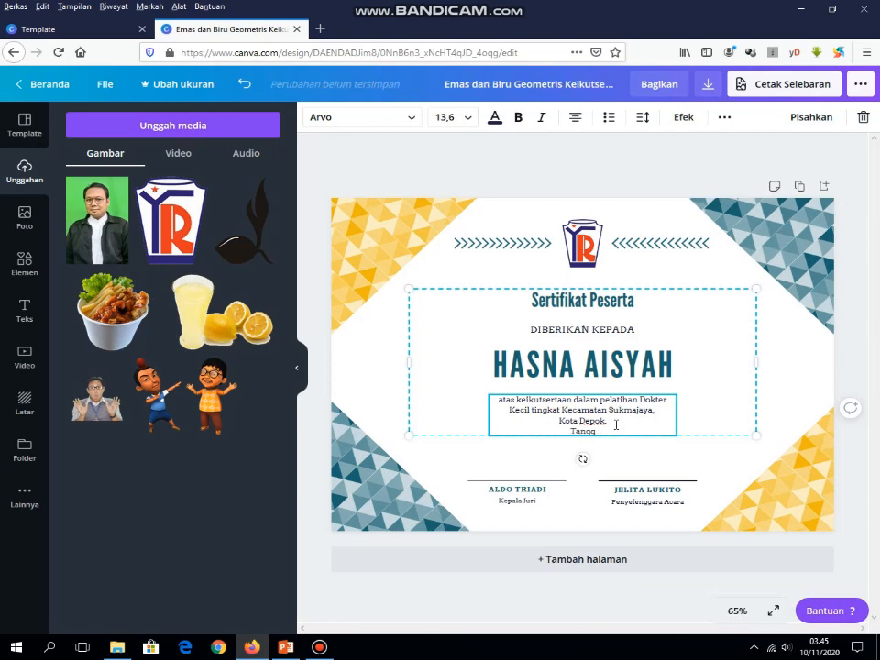
type("ggal 9-13 November 2020")
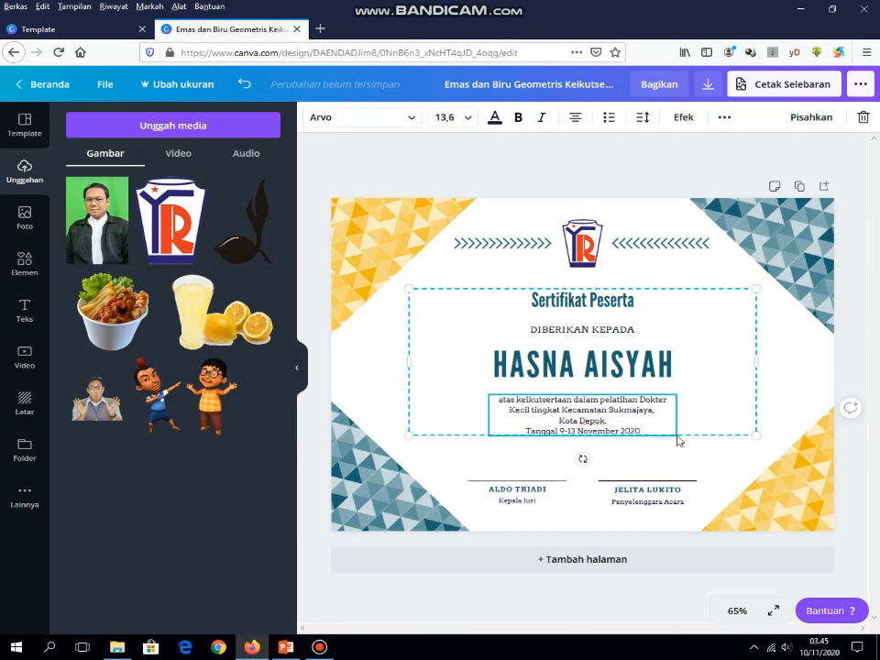
left_click(523, 492)
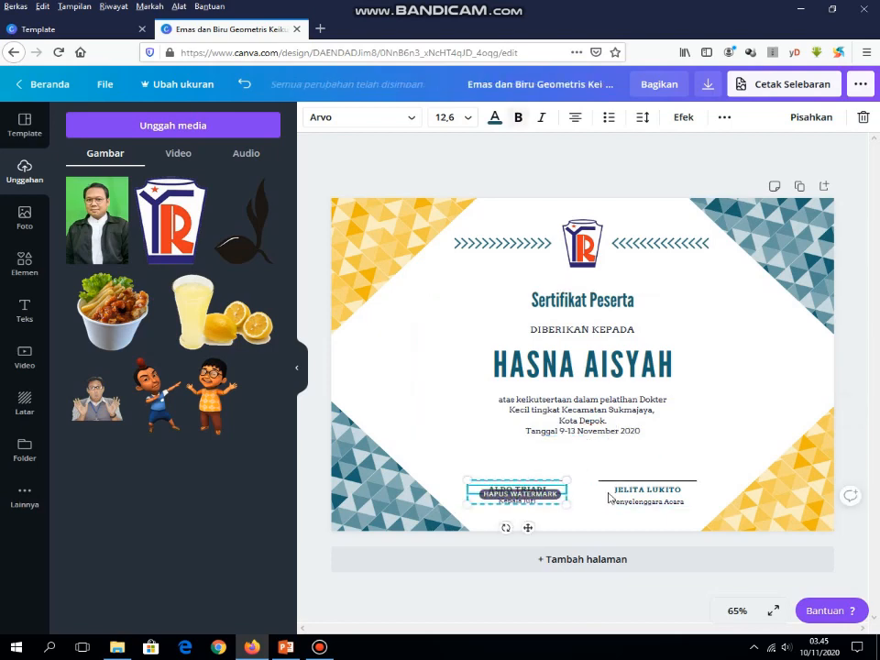
Step: Delete the left signature line and the whole Kepala Juri signature group
left_click(727, 481)
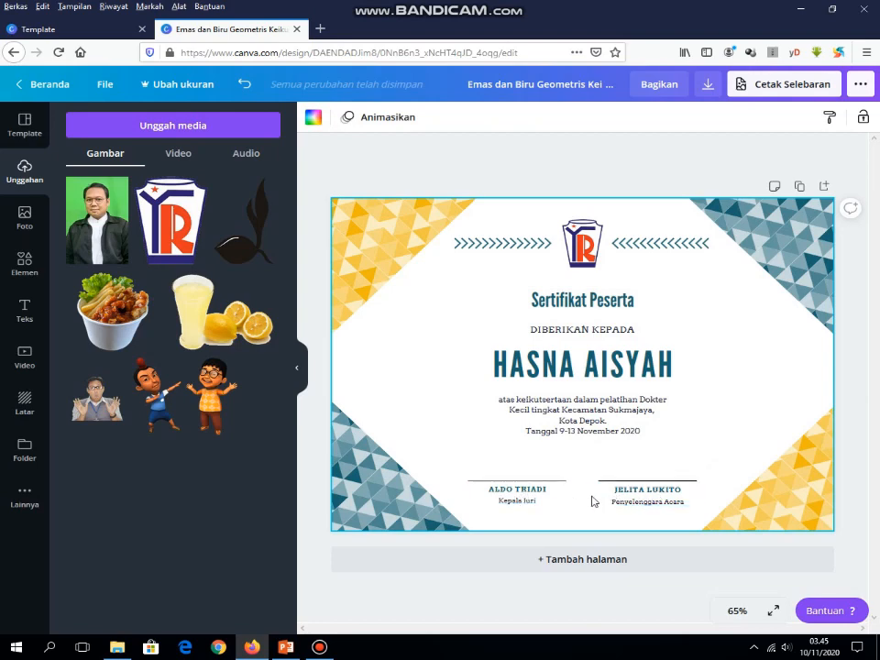
left_click(536, 506)
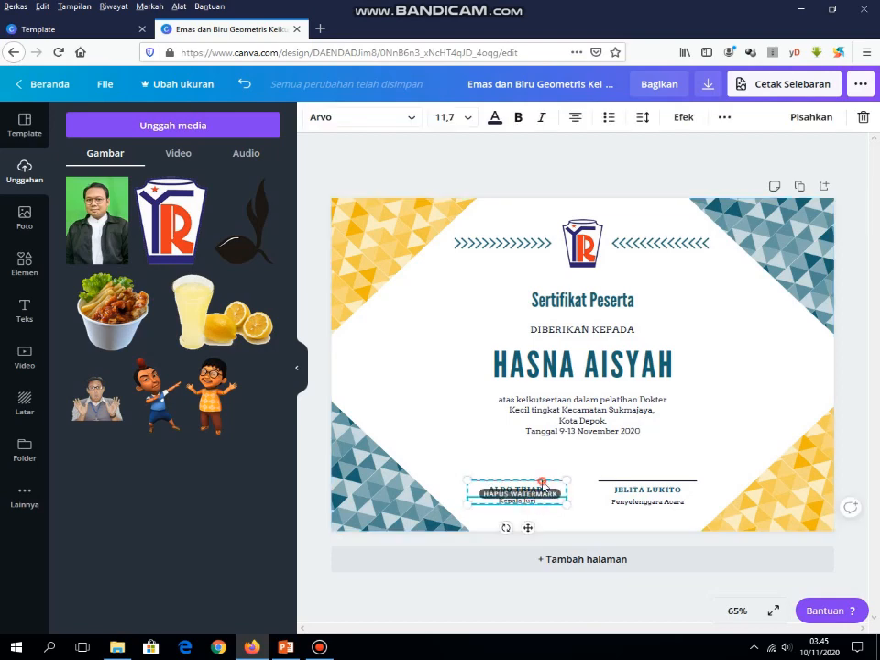
left_click(544, 485)
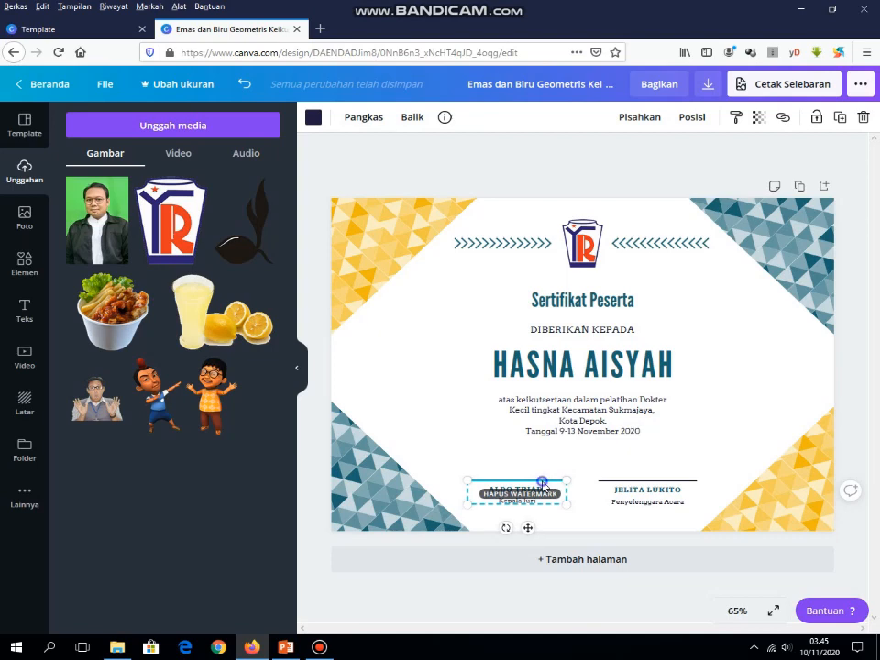
right_click(544, 484)
left_click(602, 430)
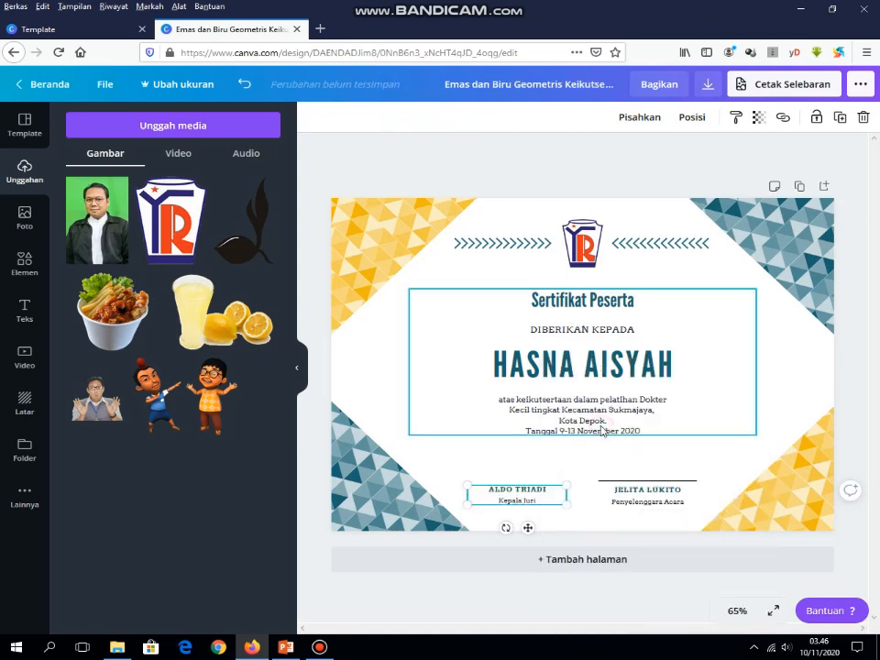
left_click(544, 490)
left_click(548, 490)
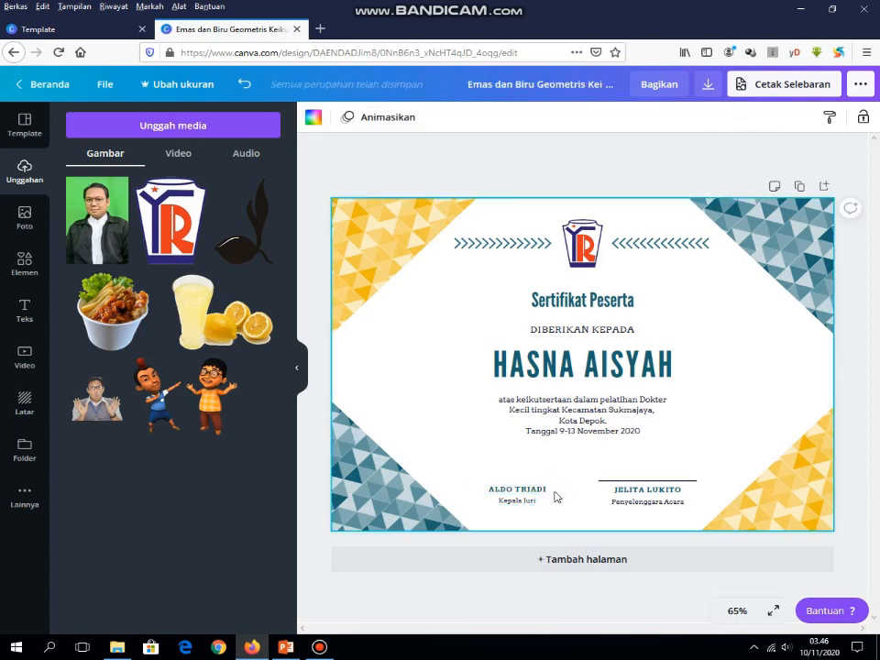
left_click(555, 497)
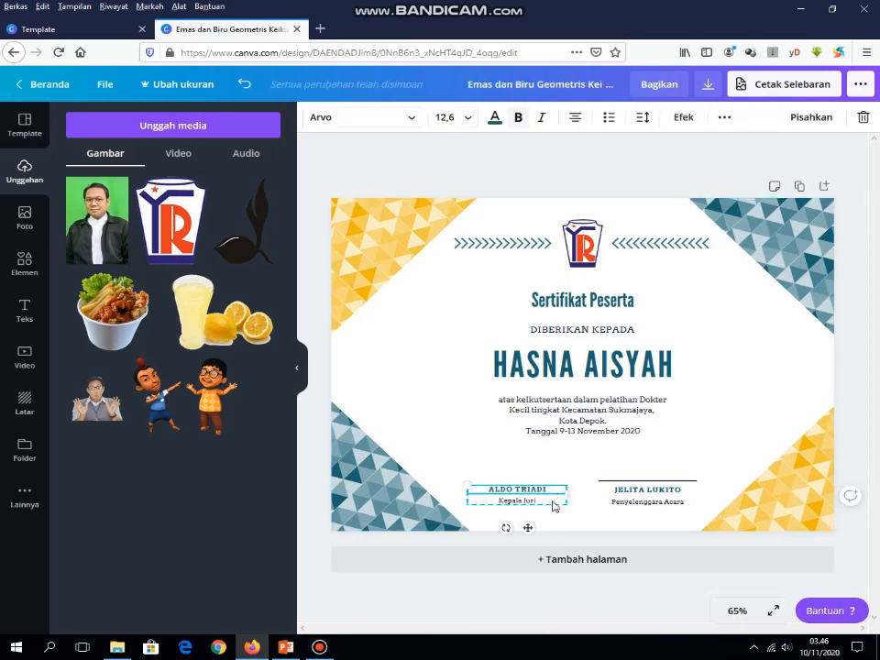
left_click_drag(562, 507, 559, 504)
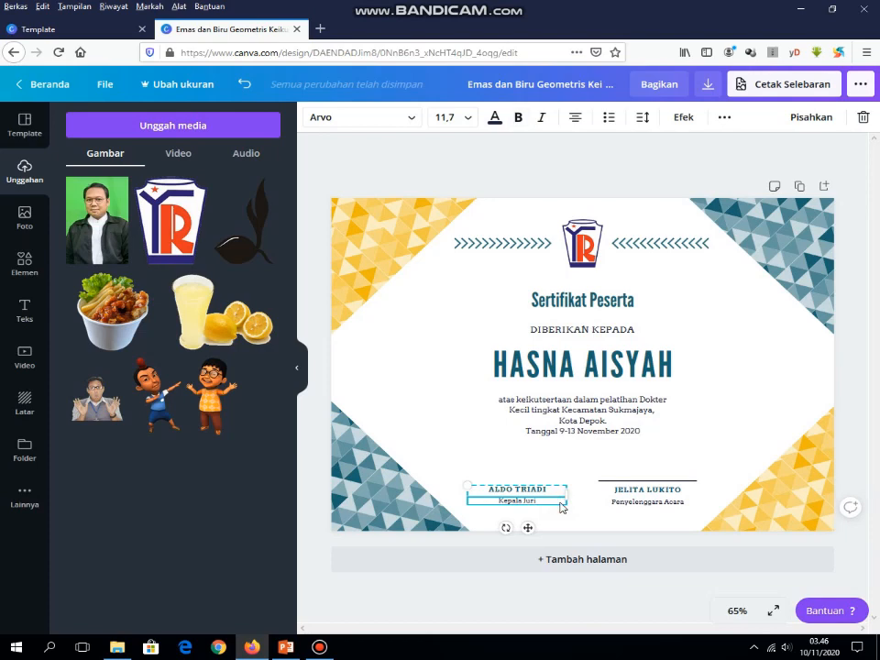
left_click(865, 117)
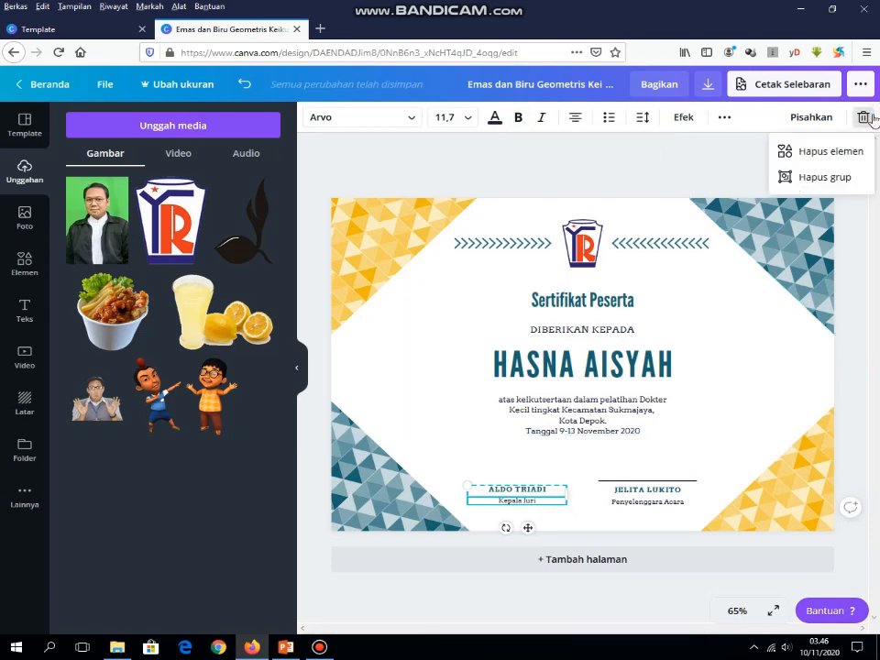
left_click(821, 178)
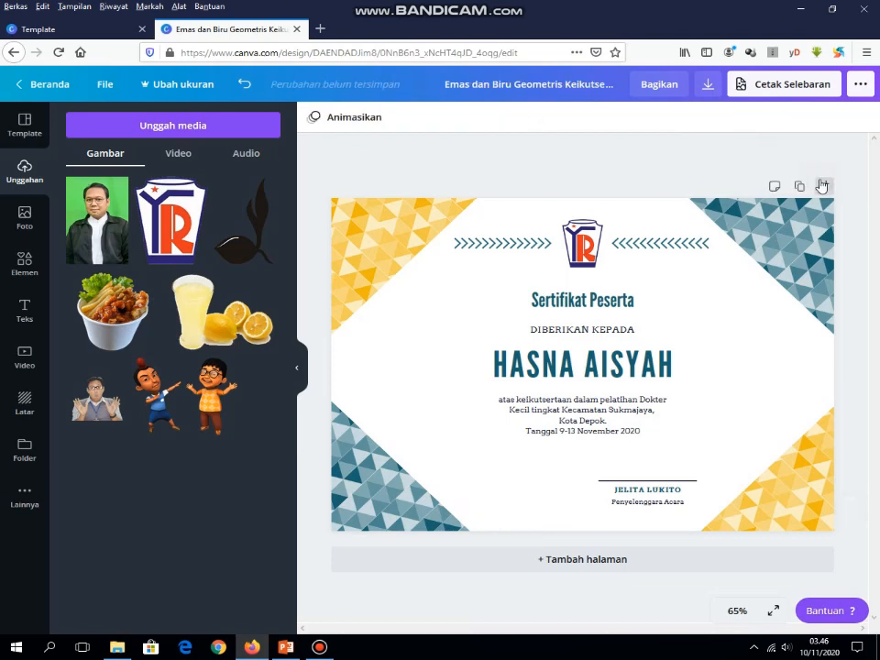
Step: Delete the Penyelenggara Acara signature group and clear the selection
left_click(656, 505)
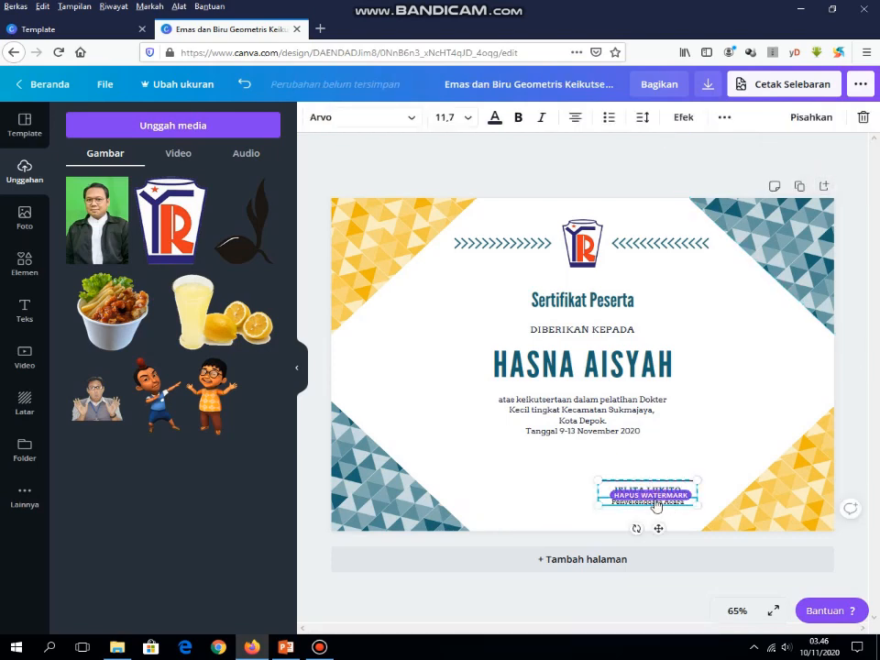
left_click_drag(666, 485, 606, 492)
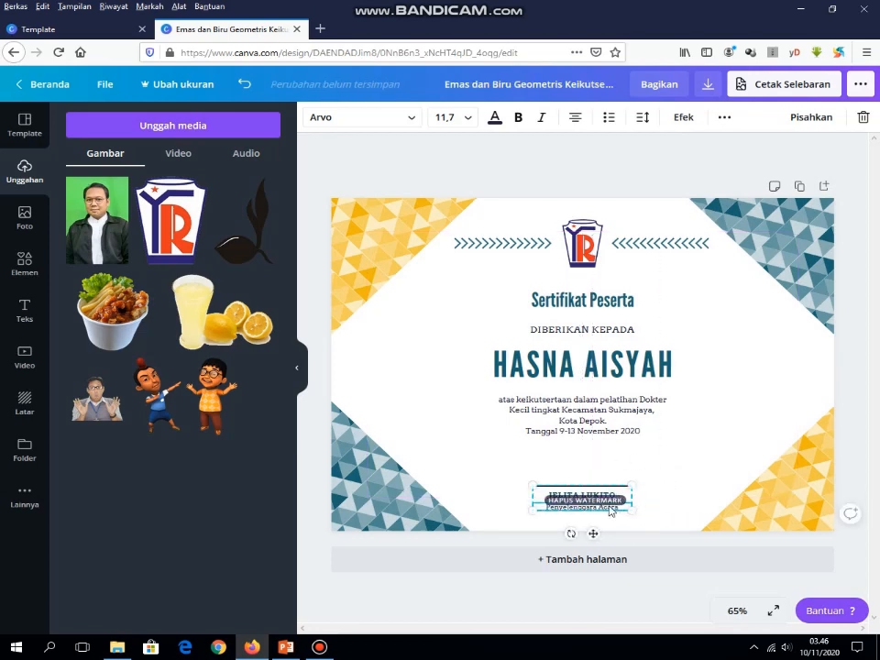
left_click(863, 119)
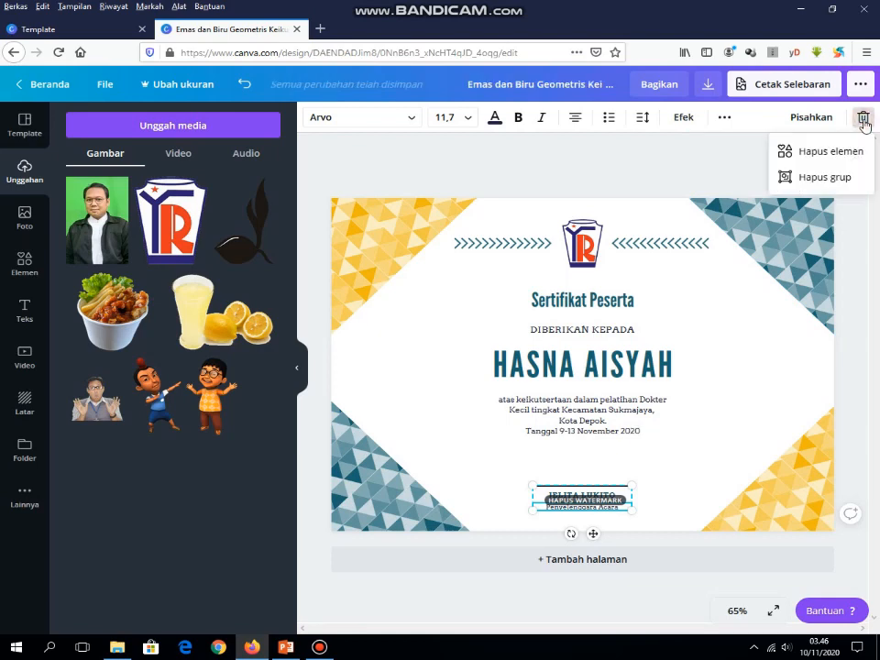
left_click(830, 179)
left_click(581, 586)
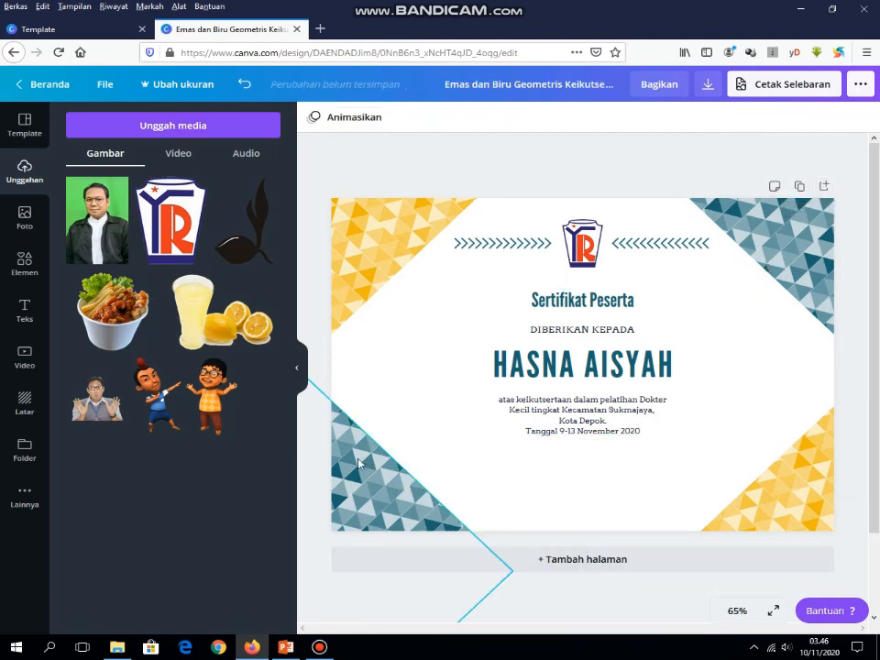
Step: Add a line element below the date, shorten and centre it, and recolour it navy
left_click(29, 267)
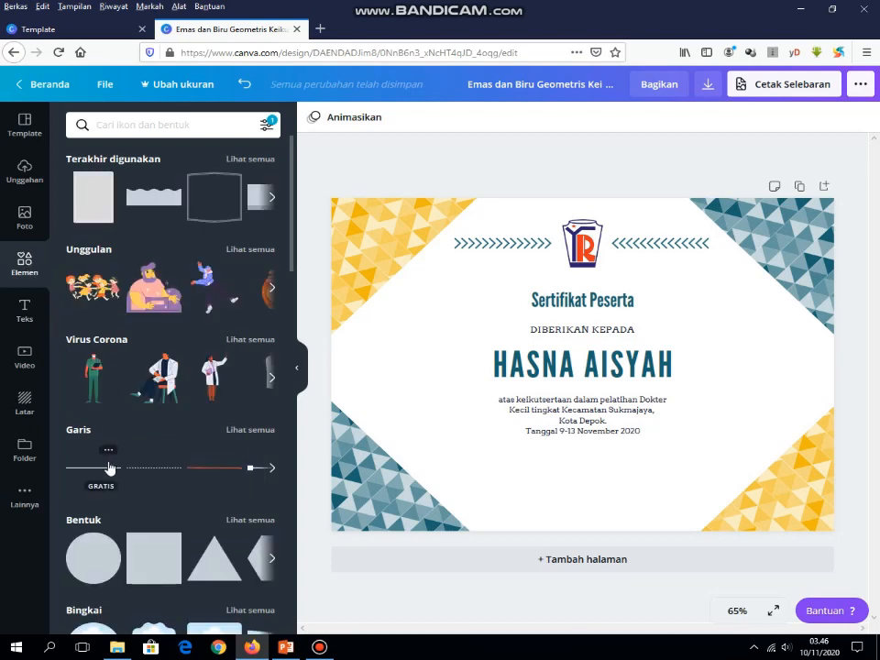
left_click(107, 469)
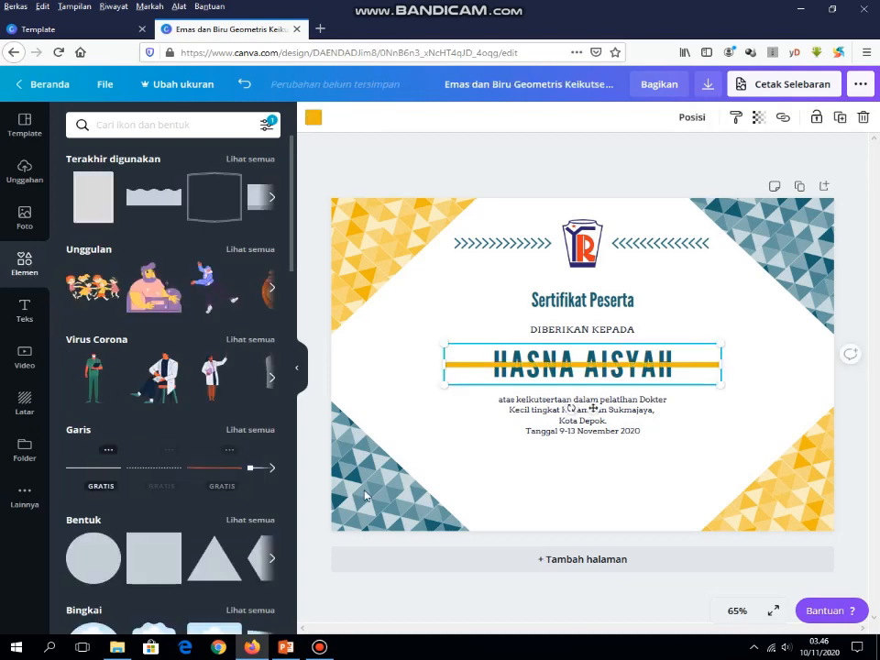
left_click_drag(632, 365, 647, 465)
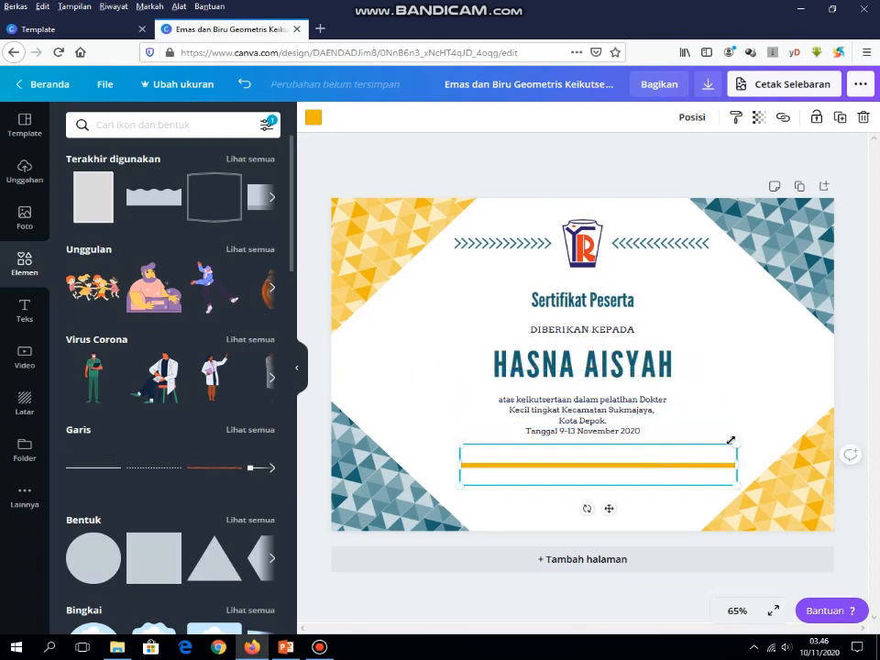
left_click_drag(739, 444, 546, 488)
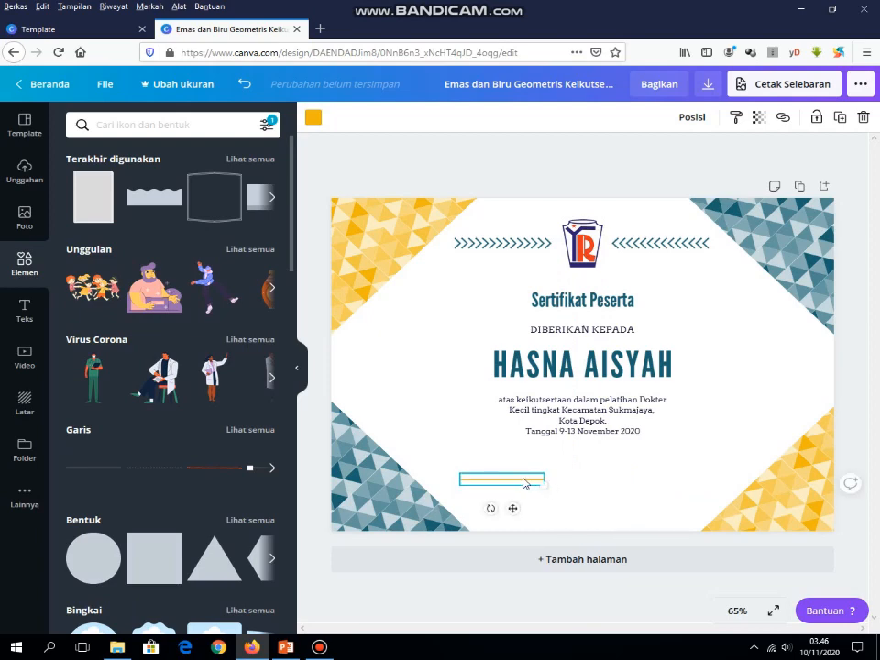
left_click(515, 487)
left_click_drag(521, 480, 599, 479)
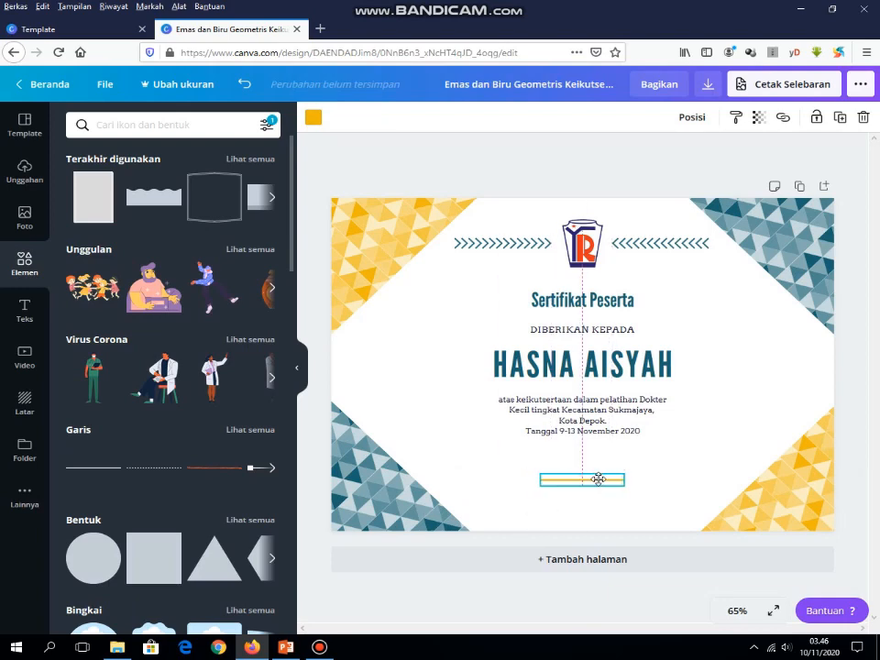
left_click(660, 499)
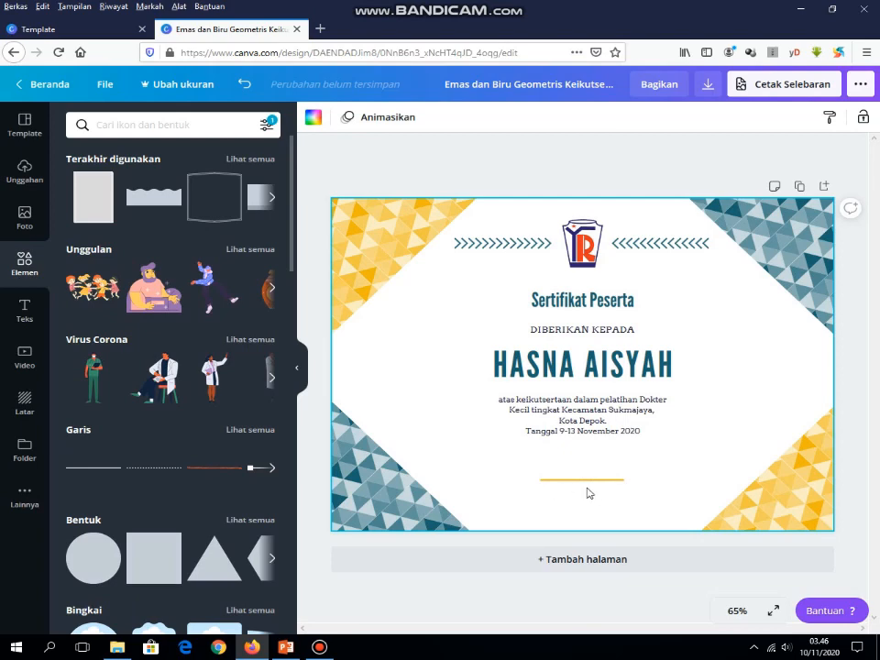
left_click(594, 485)
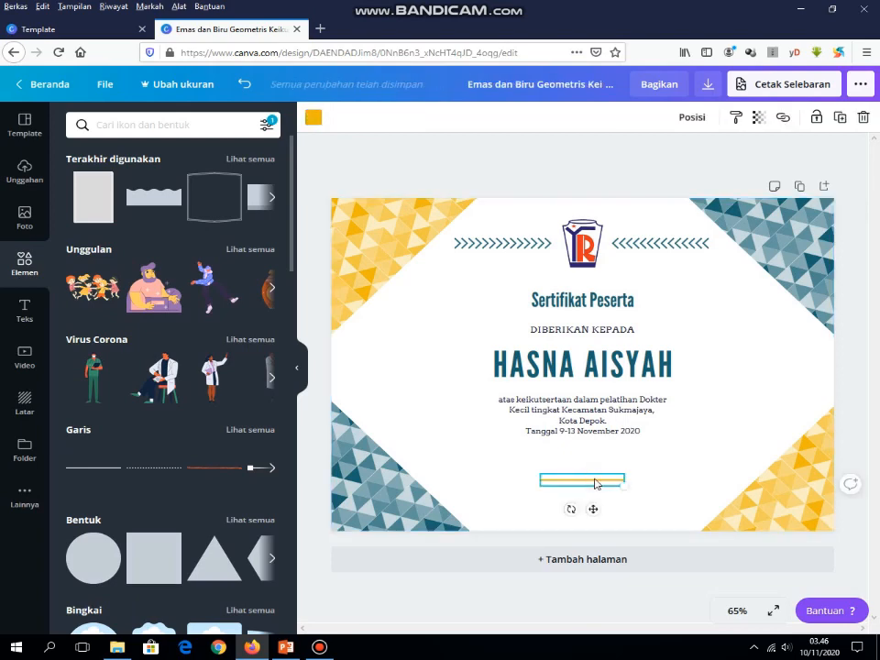
left_click(313, 121)
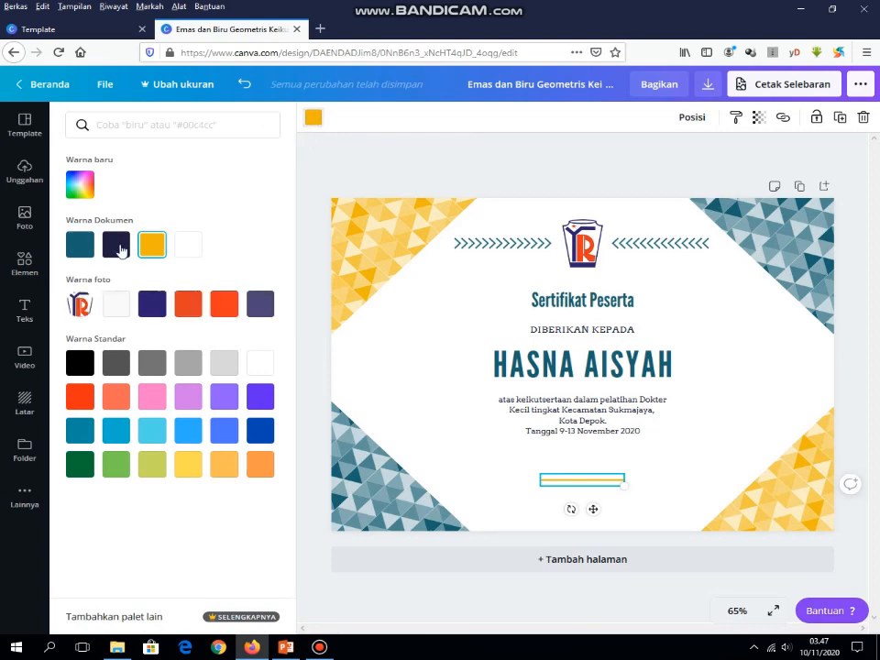
left_click(117, 246)
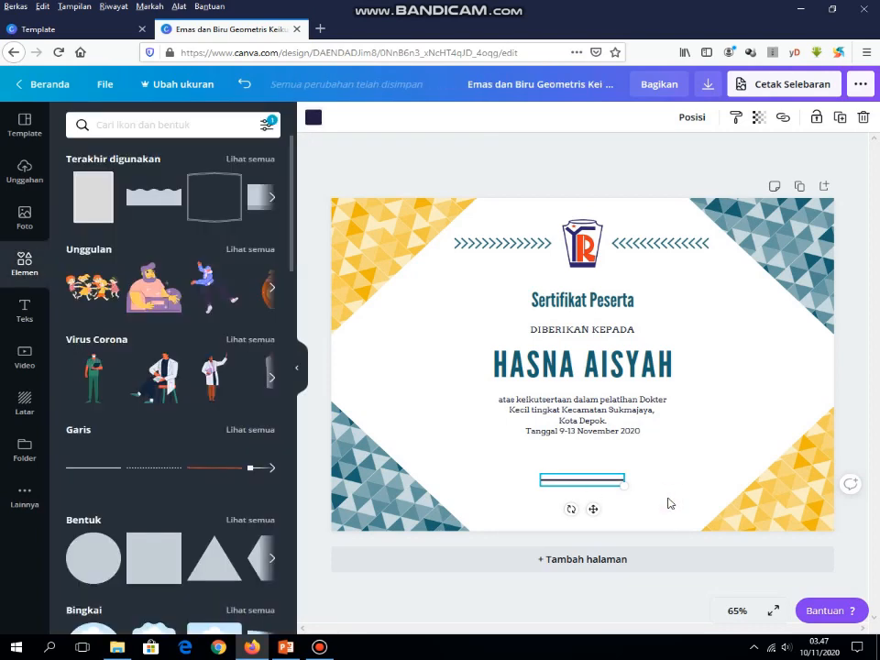
left_click(664, 501)
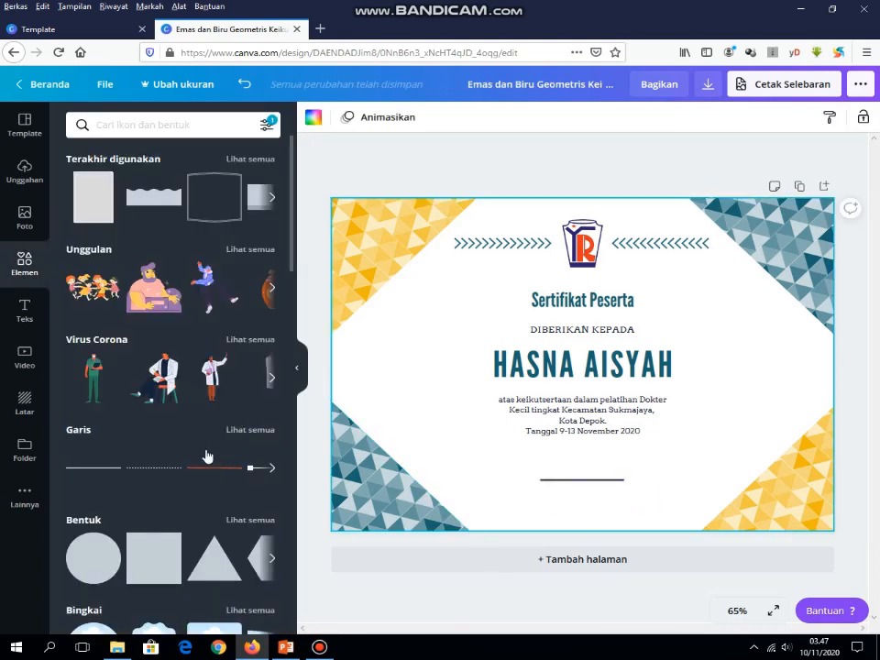
Step: Add a small body text box under the signature line reading 'Kepala Puskesmas'
left_click(28, 314)
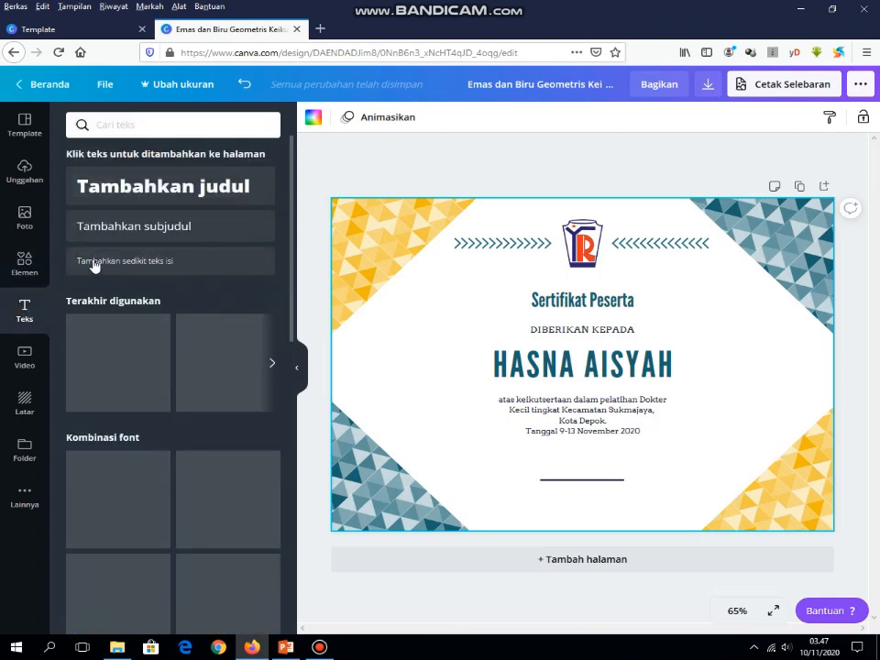
left_click(146, 266)
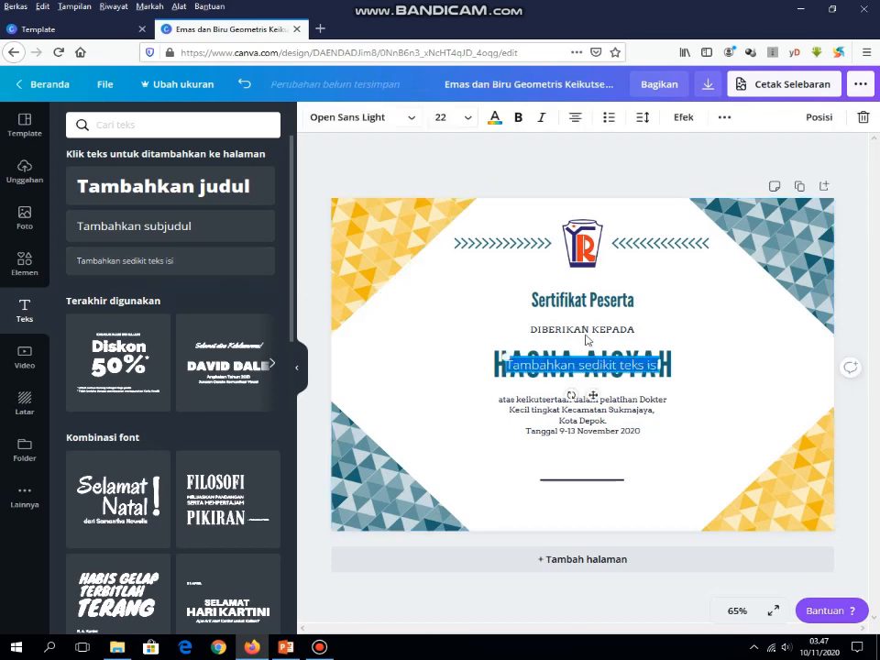
mouse_move(593, 395)
left_mouse_down()
mouse_move(637, 429)
mouse_move(635, 495)
mouse_move(506, 491)
left_mouse_up()
type("K")
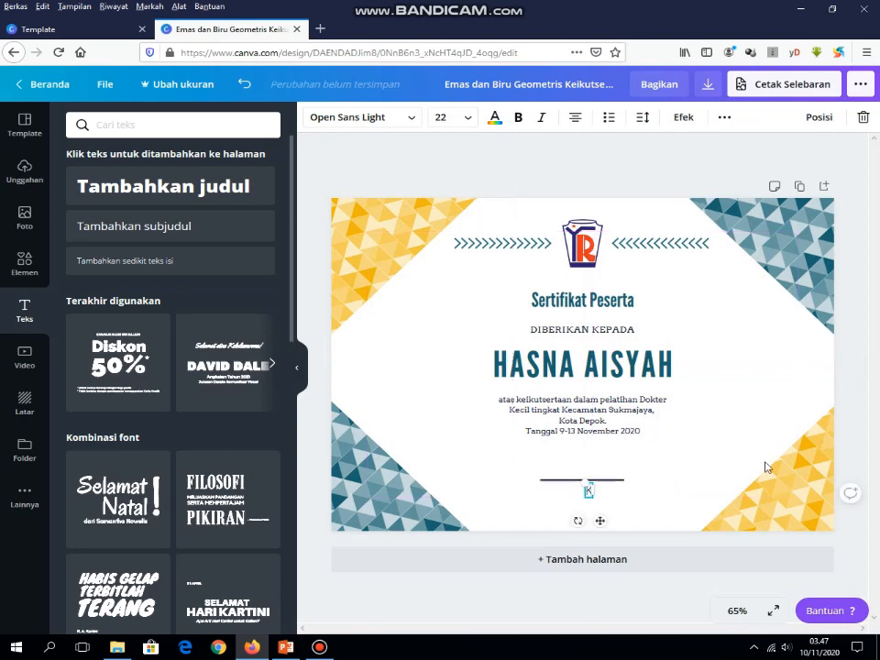
type("epala")
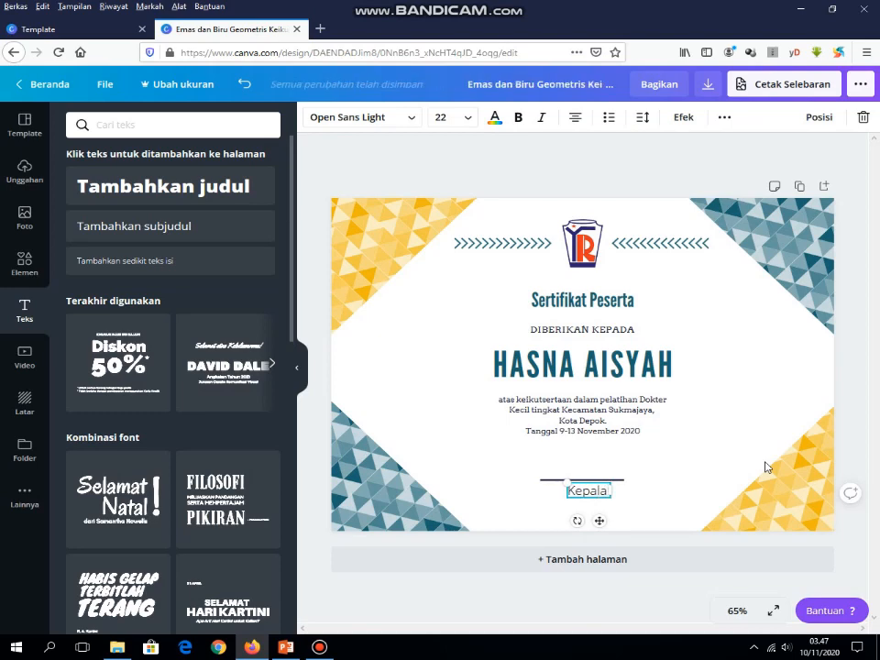
type(" Puskesmas")
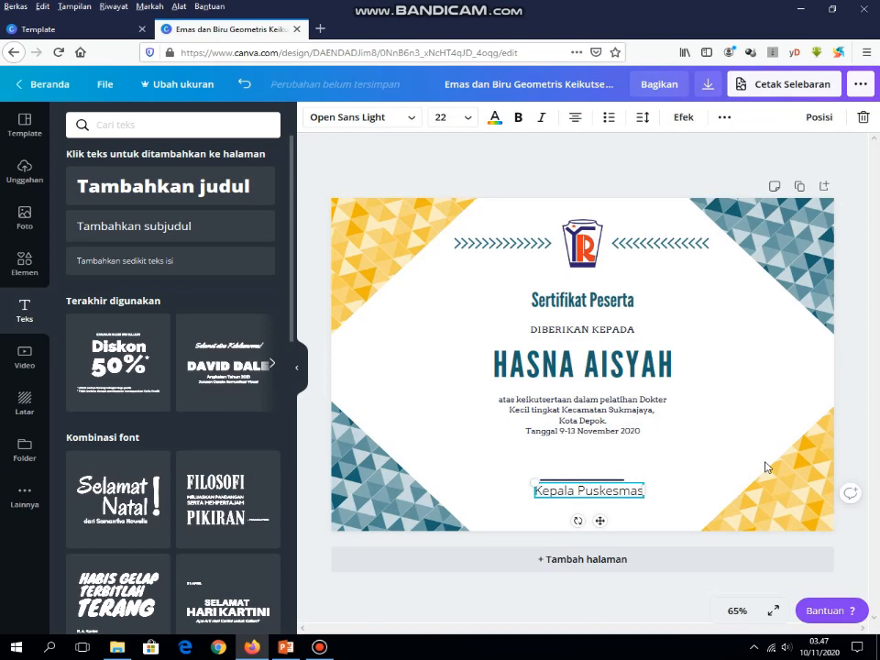
Step: Set the caption to size 18, extend it to 'Kepala Puskesmas Sukmajaya,' centred, and start a new line
left_click_drag(644, 491, 534, 491)
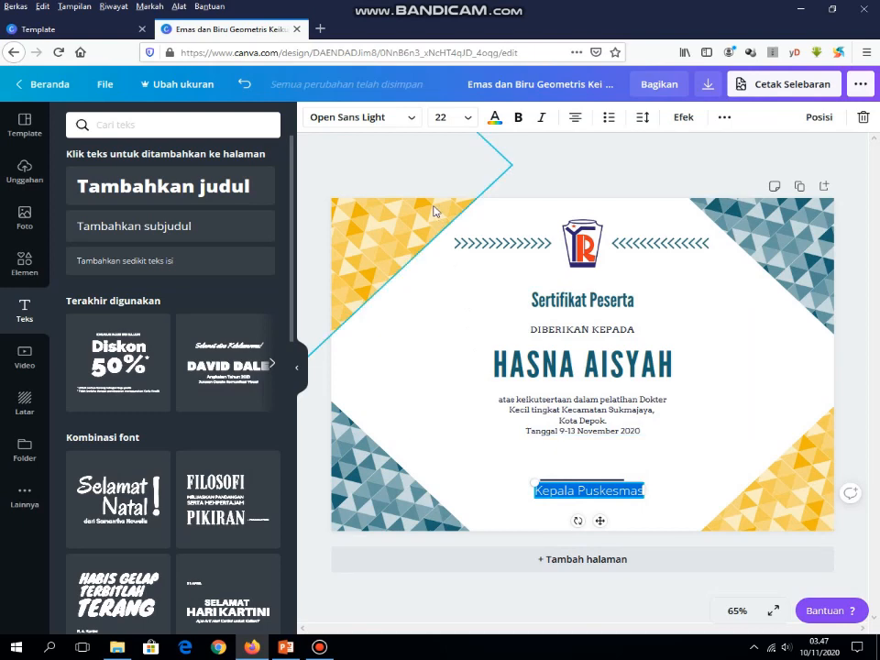
left_click(468, 120)
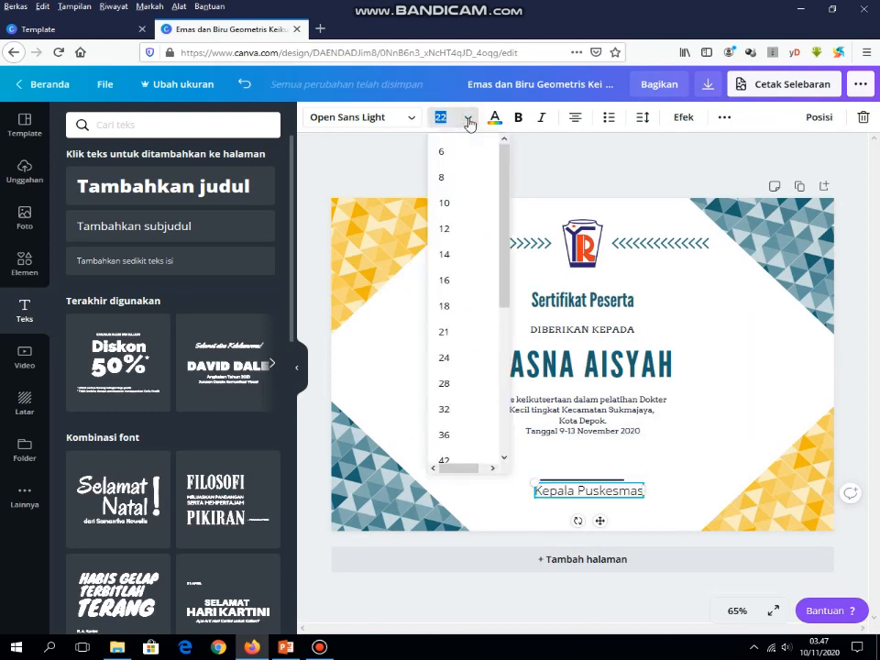
left_click_drag(508, 171, 510, 189)
scroll(507, 169, "up", 1)
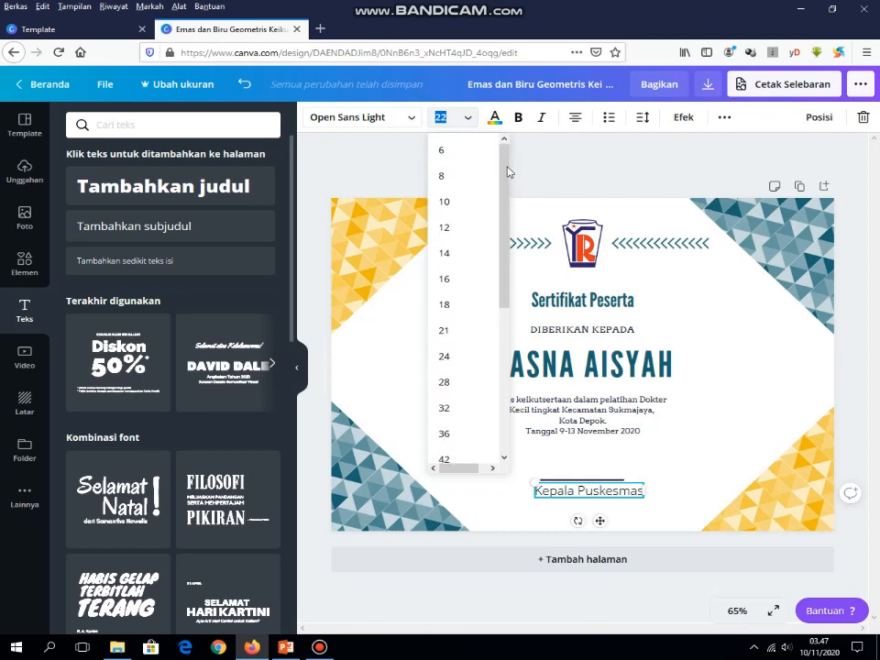
left_click(461, 254)
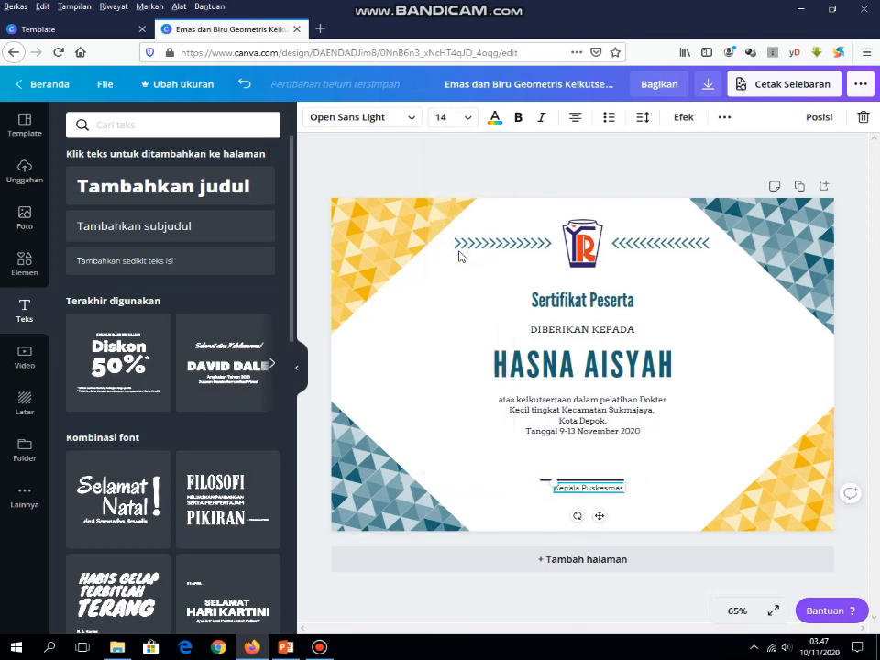
left_click(467, 117)
left_click(458, 304)
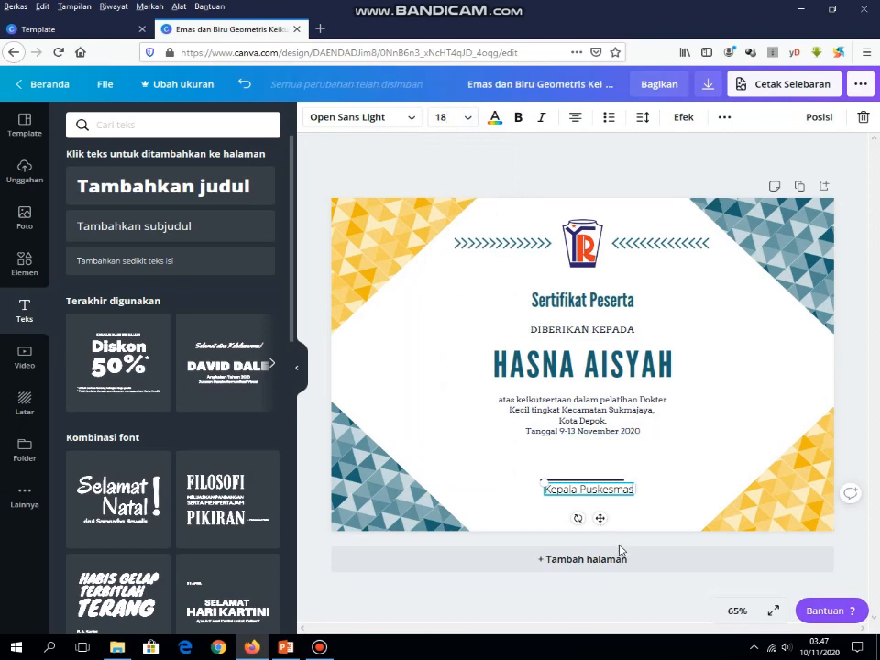
left_click_drag(612, 496, 616, 495)
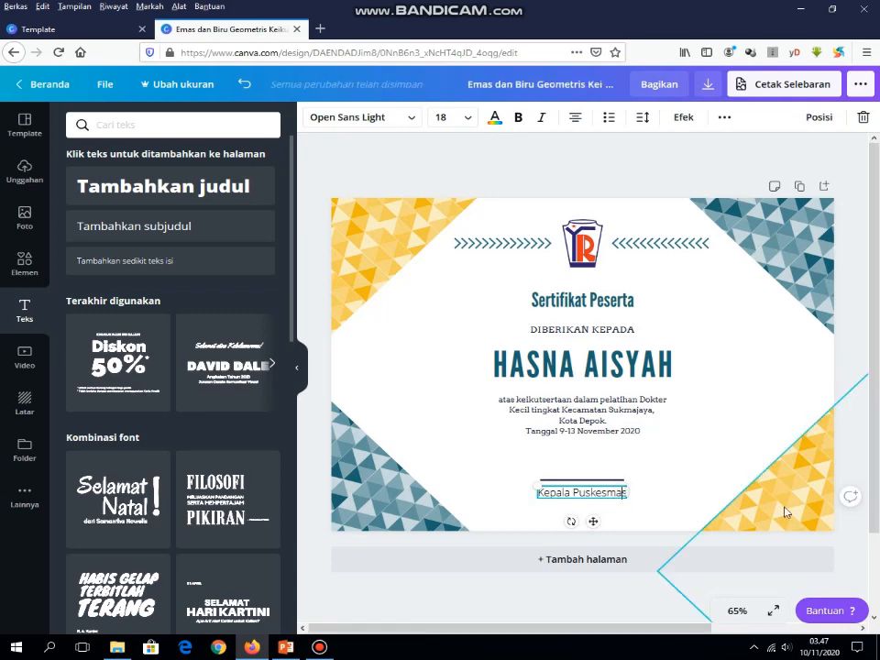
type("Sukmaj")
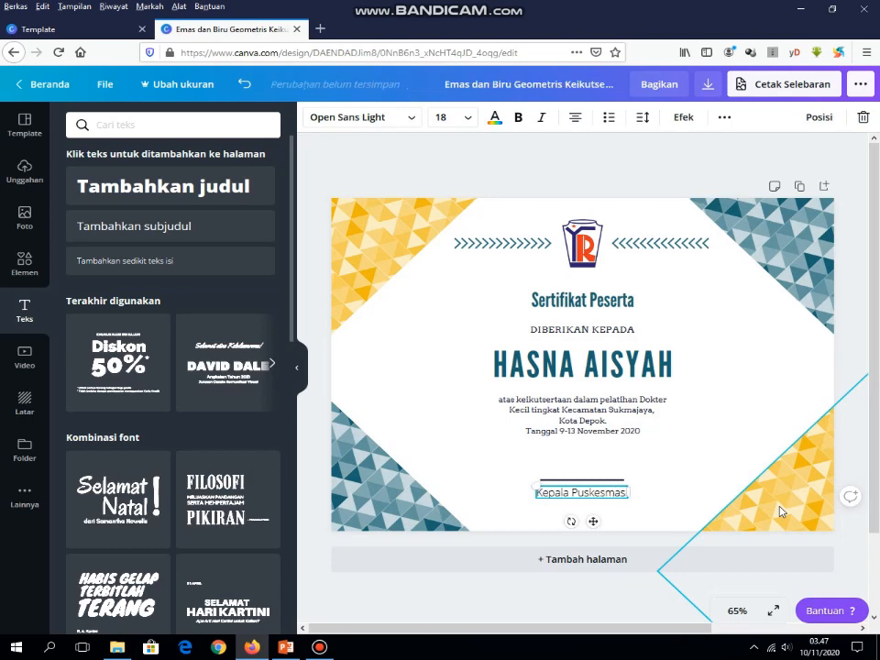
type("aya,")
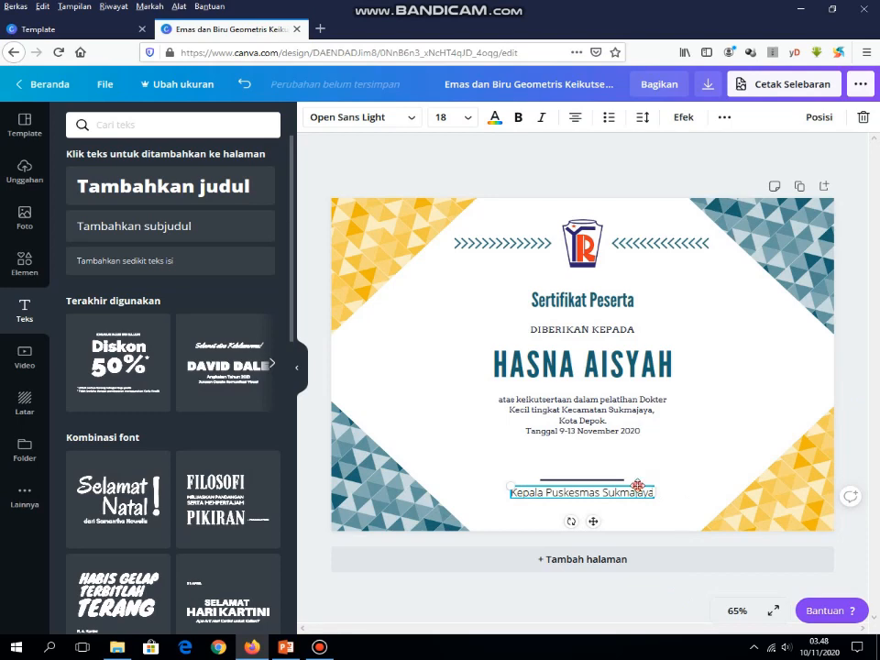
left_click_drag(638, 486, 639, 483)
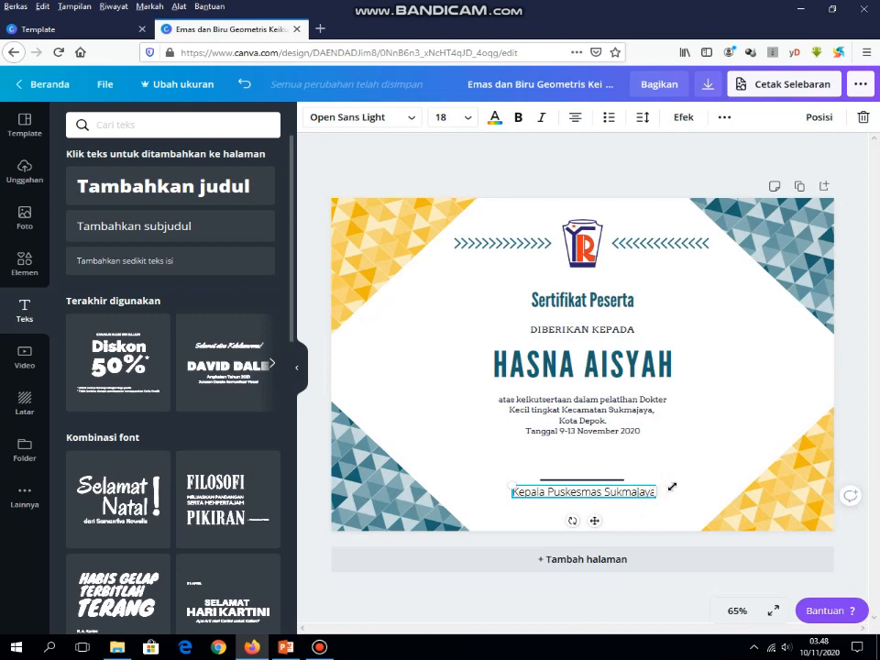
key("Return")
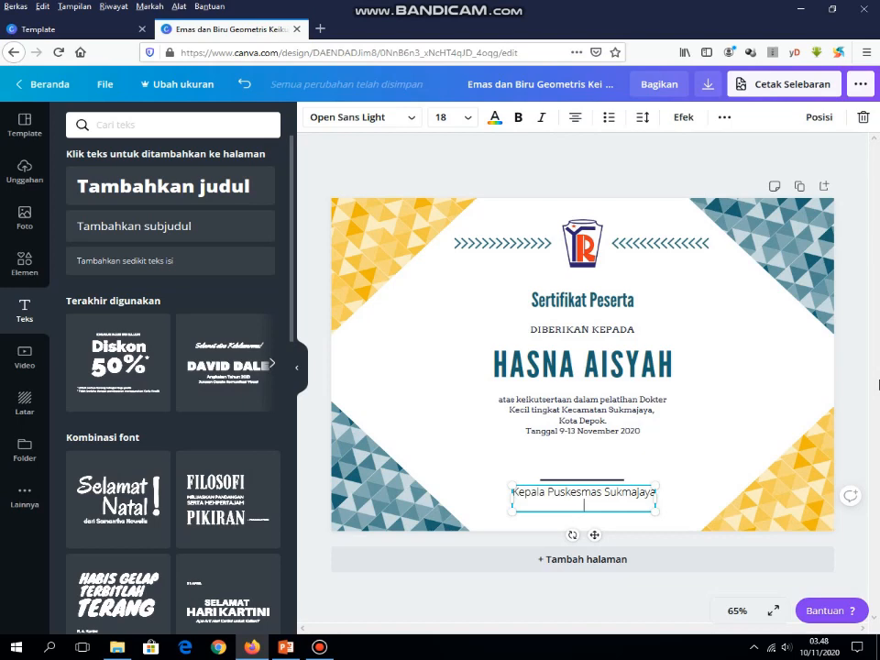
Step: Type the signer's full name with the dr. title, then select the Kepala Puskesmas Sukmajaya line
type("d")
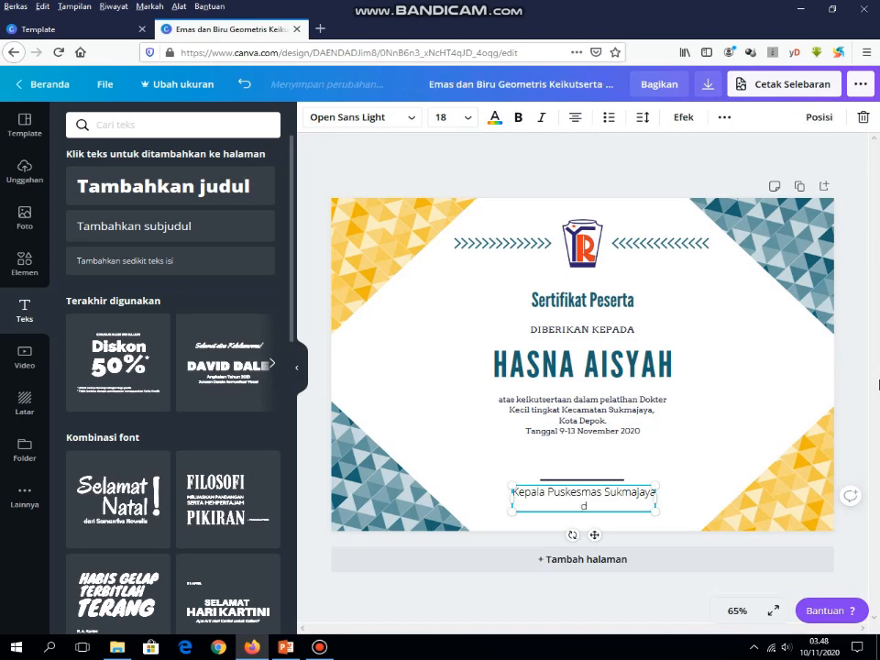
type("r")
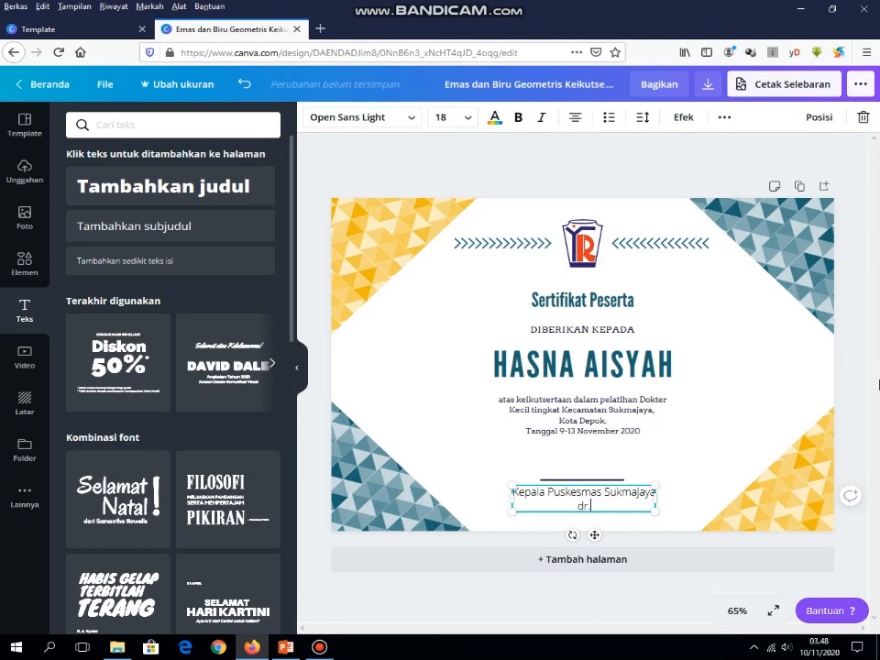
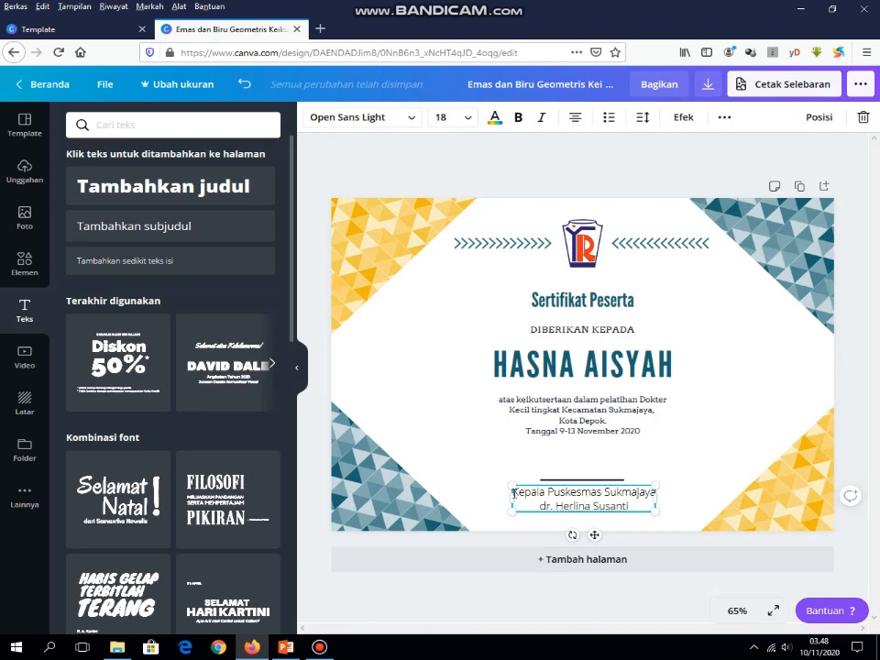
left_click_drag(514, 492, 657, 493)
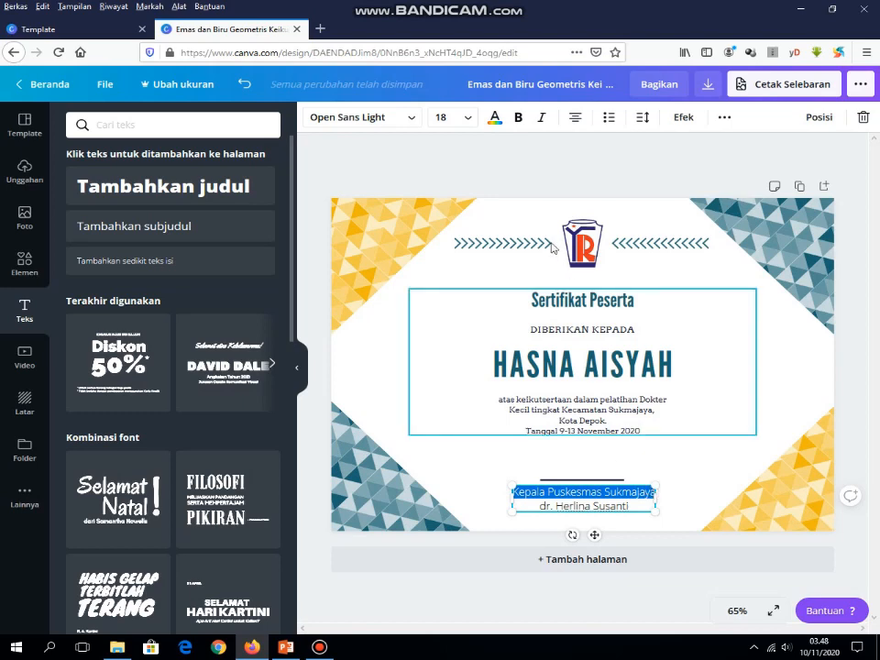
Step: Bold the Kepala Puskesmas Sukmajaya caption, then deselect the signature text box and page
left_click(521, 122)
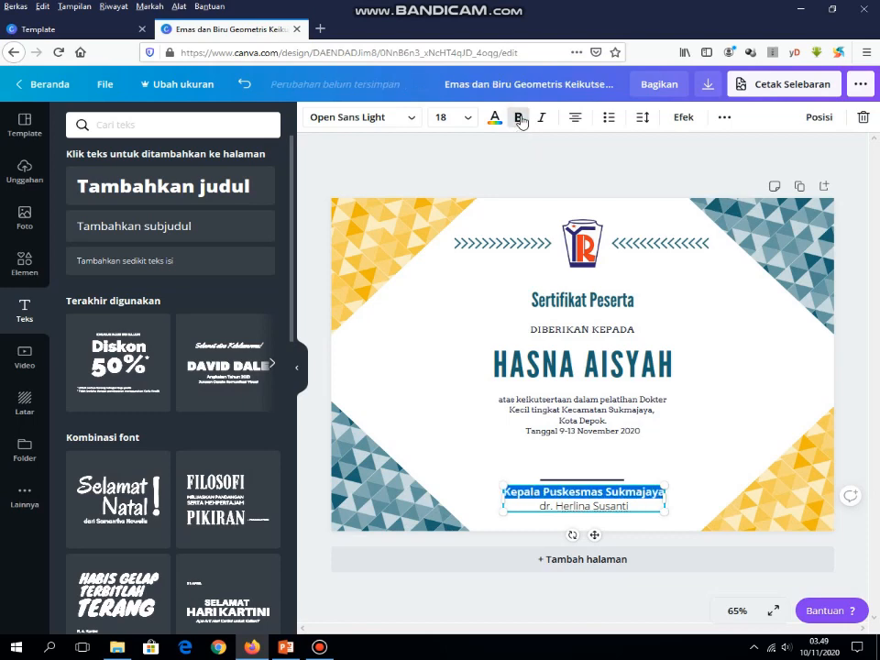
left_click(636, 508)
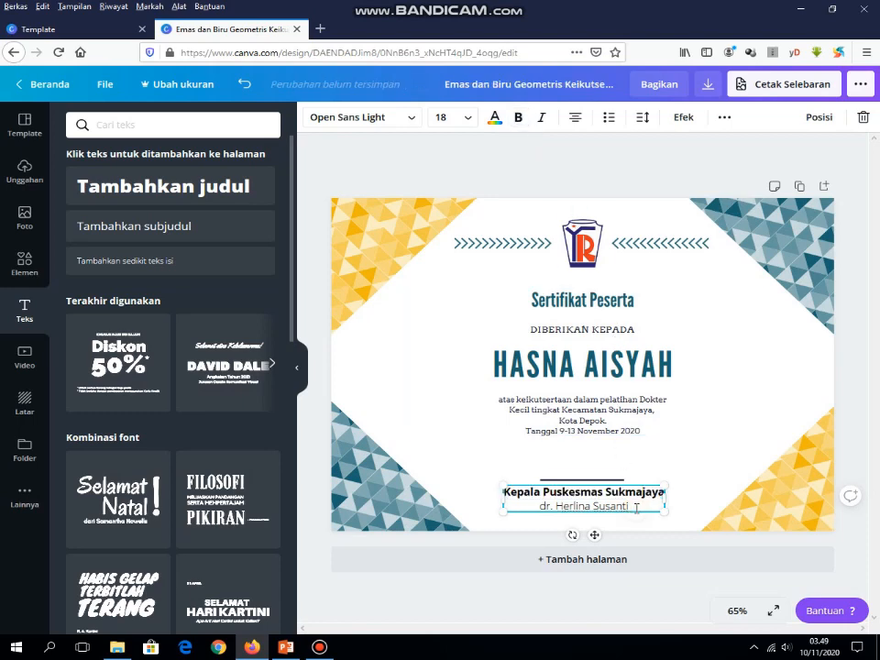
left_click(695, 458)
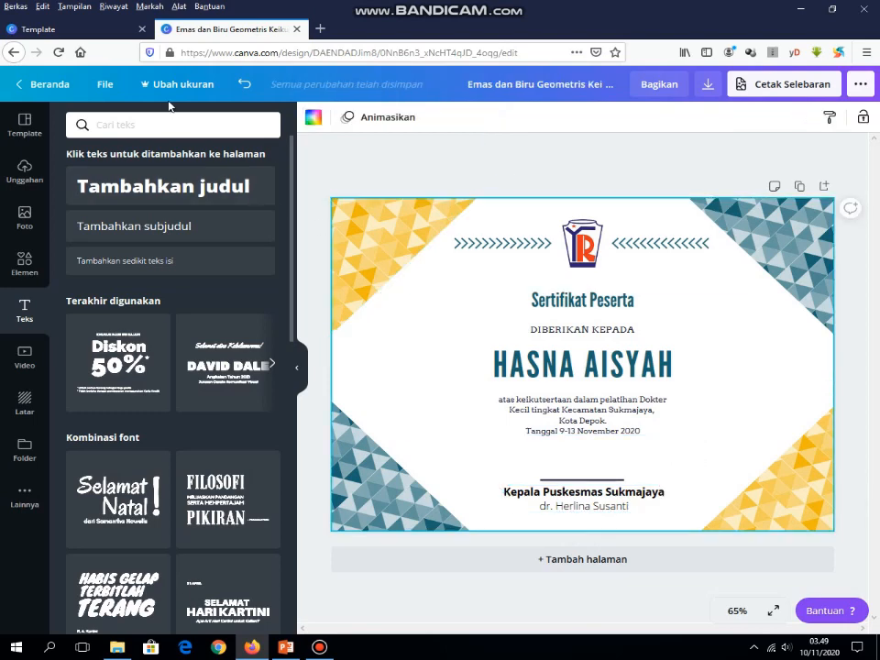
left_click(105, 86)
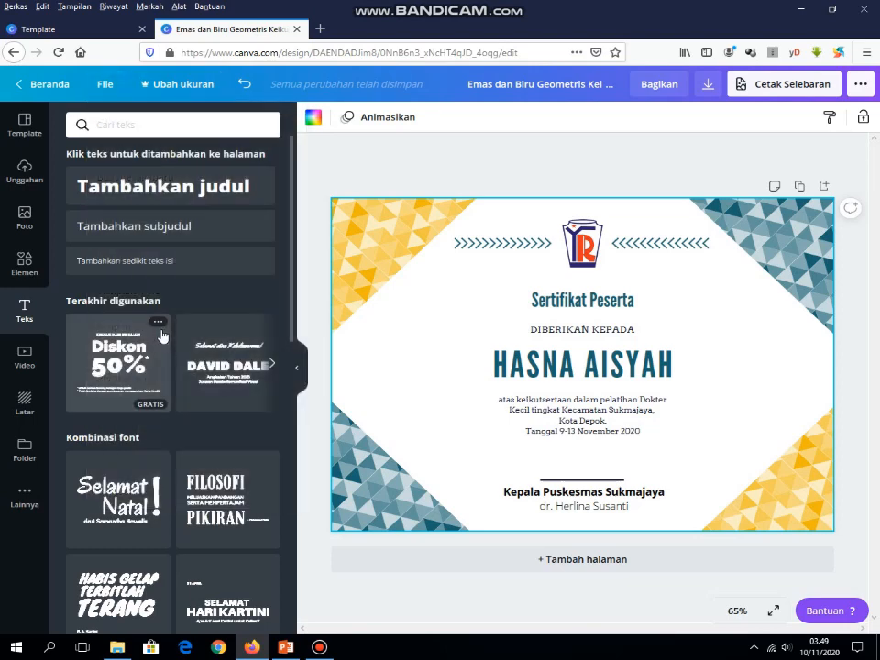
left_click(550, 182)
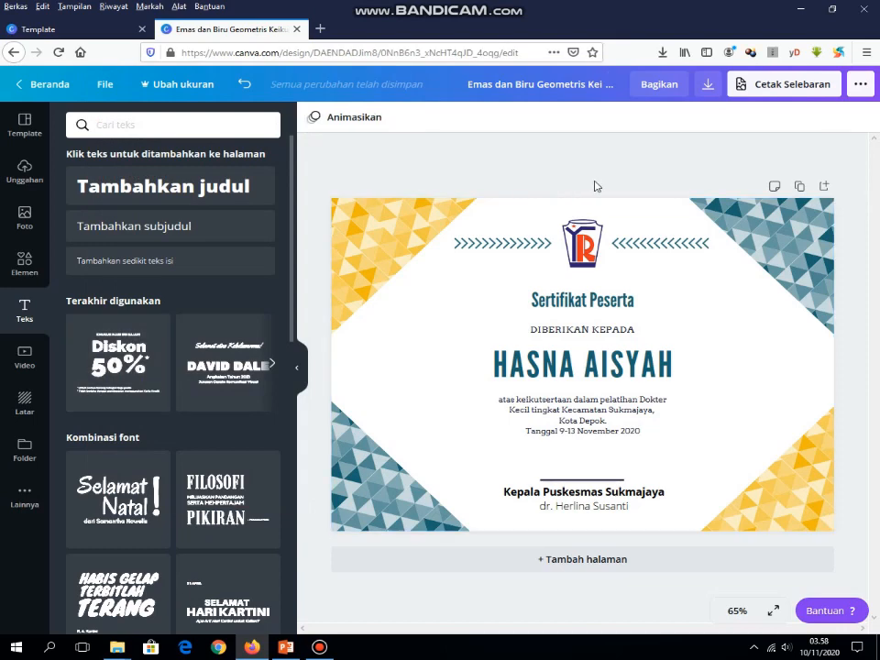
Step: Download the certificate with JPG chosen as the file type (Jenis file) and start the export with Unduh
left_click(710, 87)
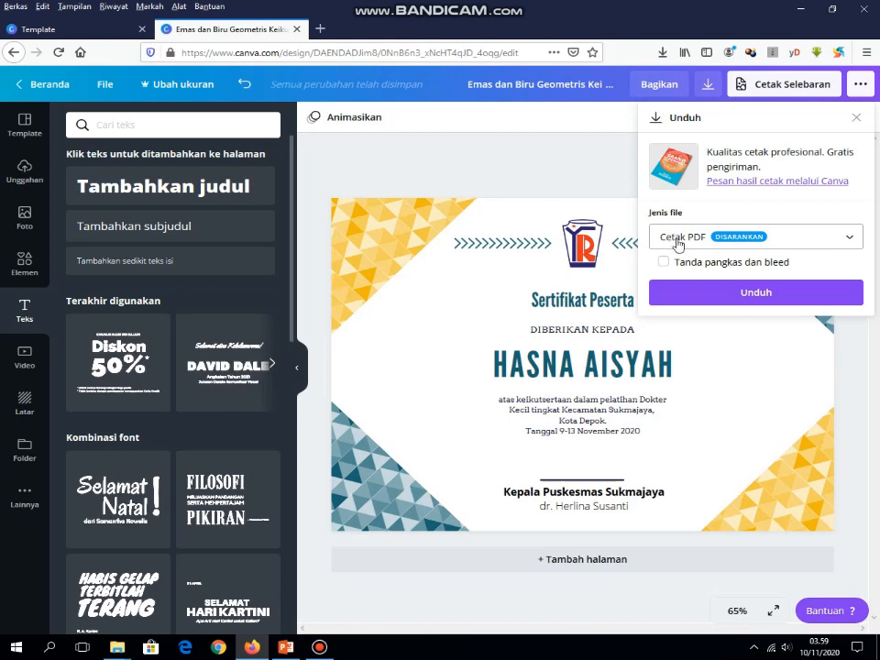
left_click(677, 243)
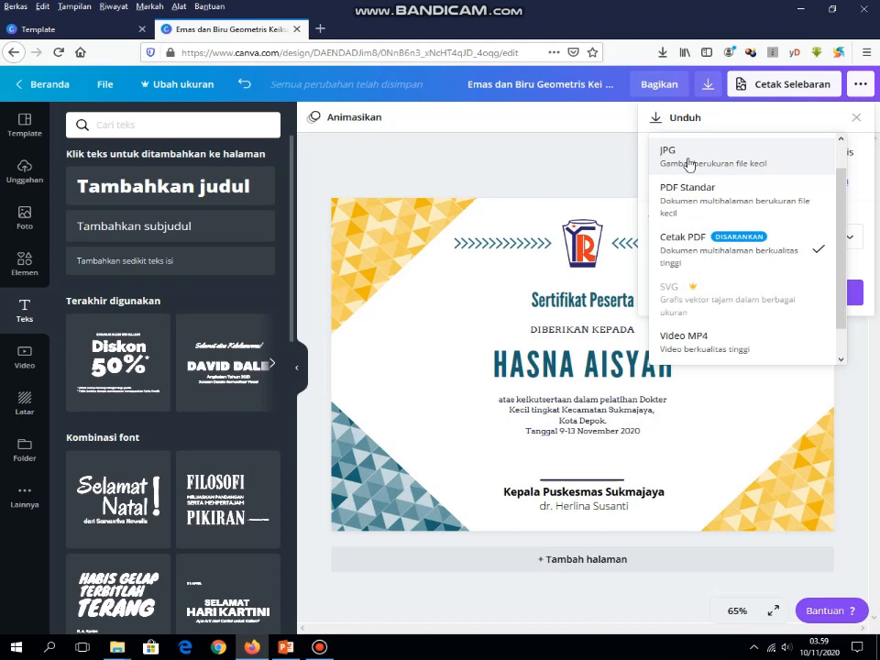
left_click(690, 162)
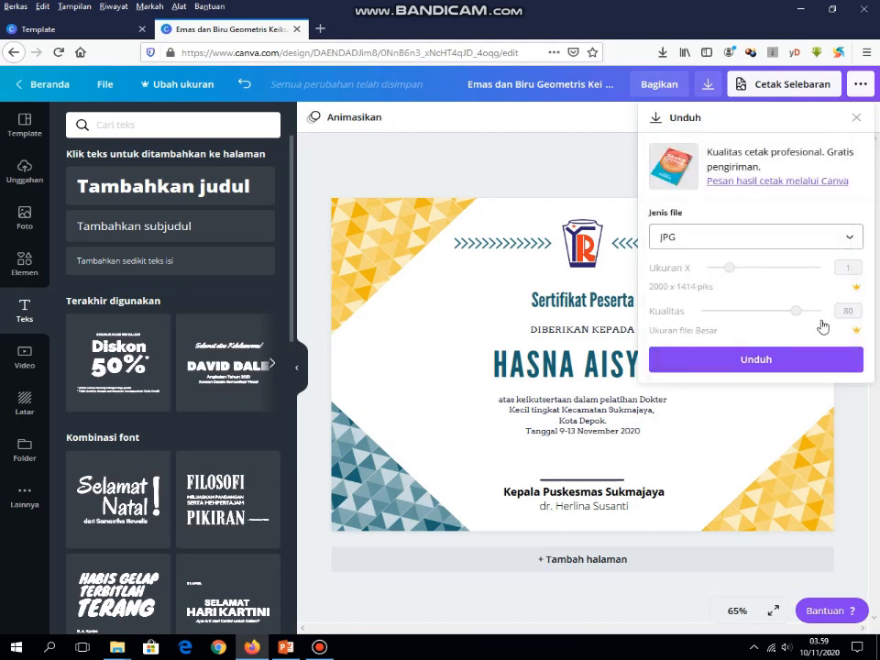
left_click(749, 363)
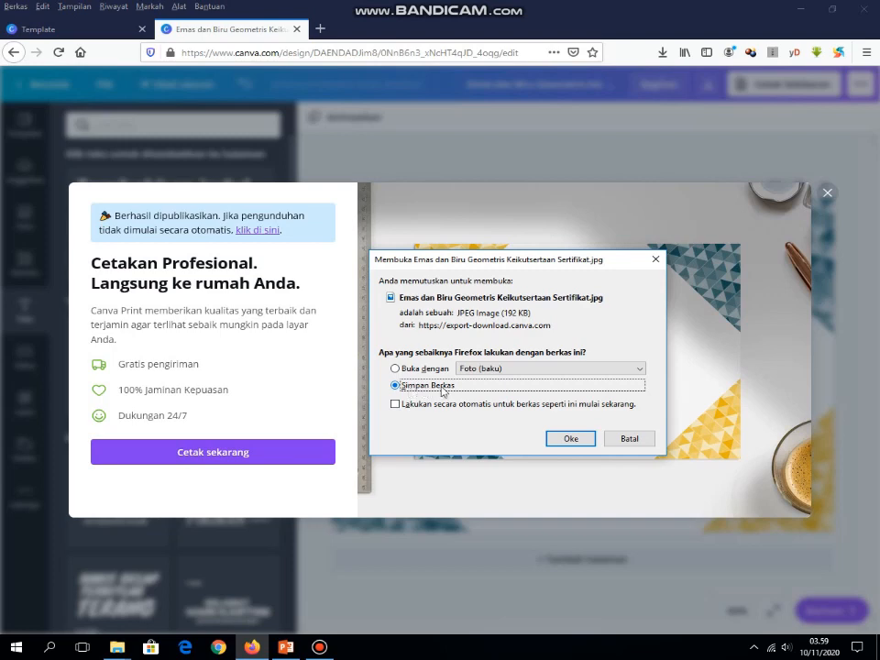
Step: Save the certificate JPG and open its 04-Download folder from Firefox's downloads list
left_click(572, 440)
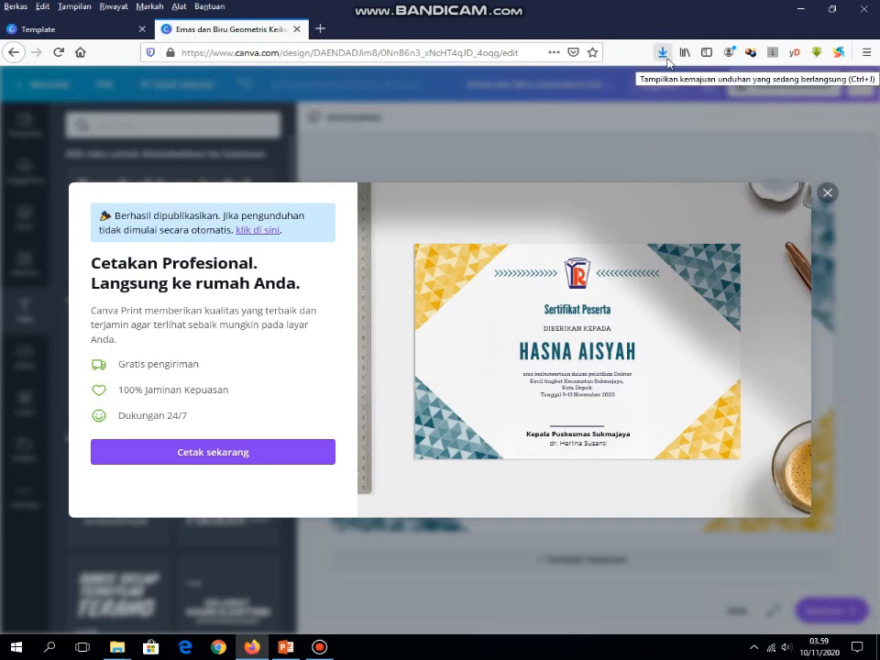
left_click(664, 55)
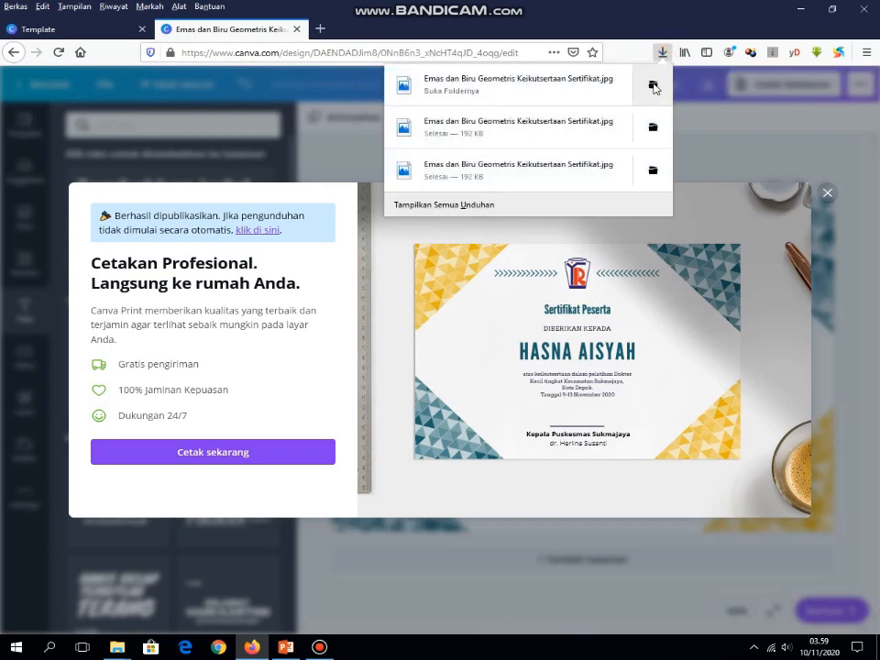
left_click(652, 85)
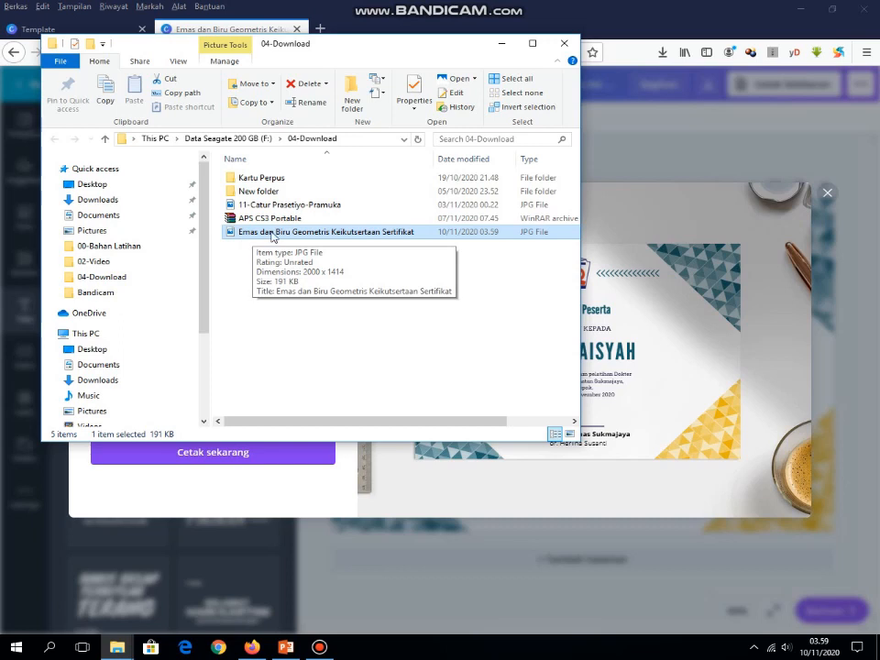
Step: Rename the certificate JPG to 11-<recipient's name>-Sertifikat and open it in Photos
right_click(271, 235)
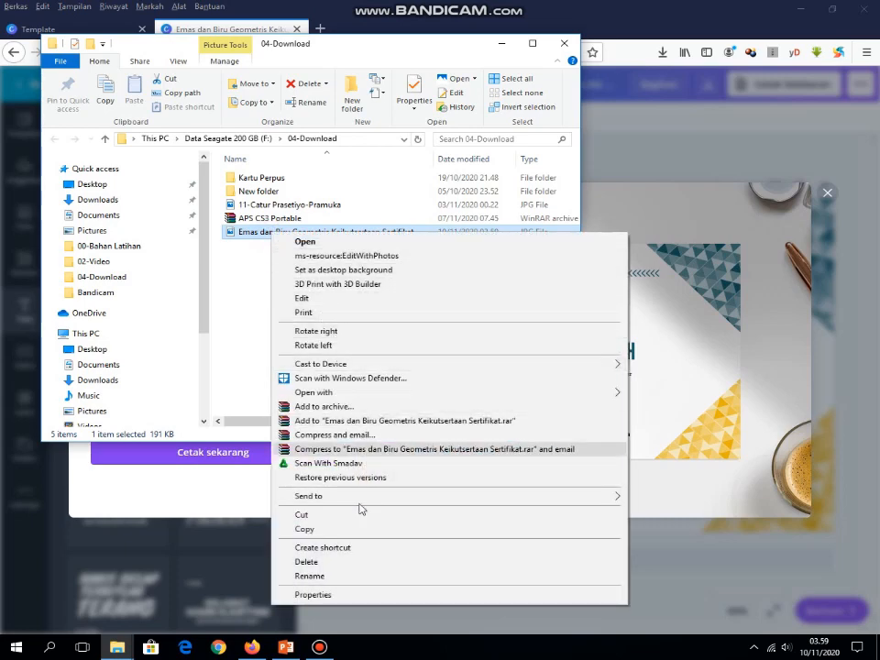
left_click(358, 578)
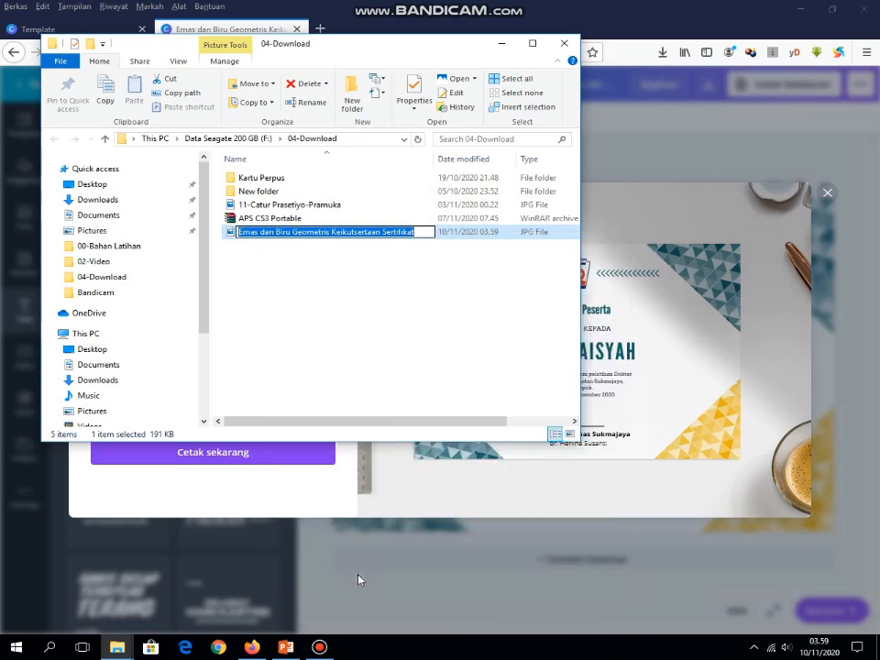
type("11")
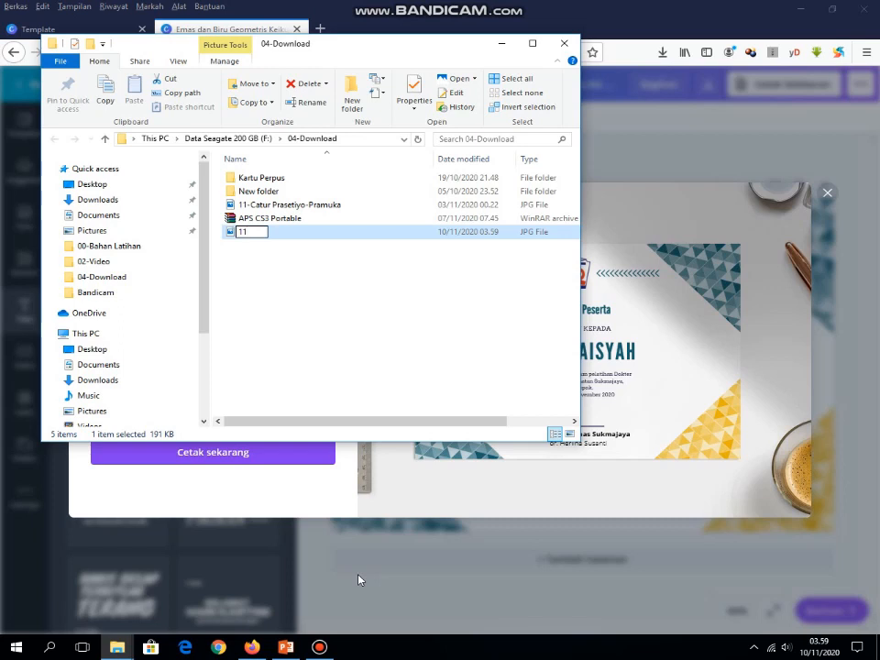
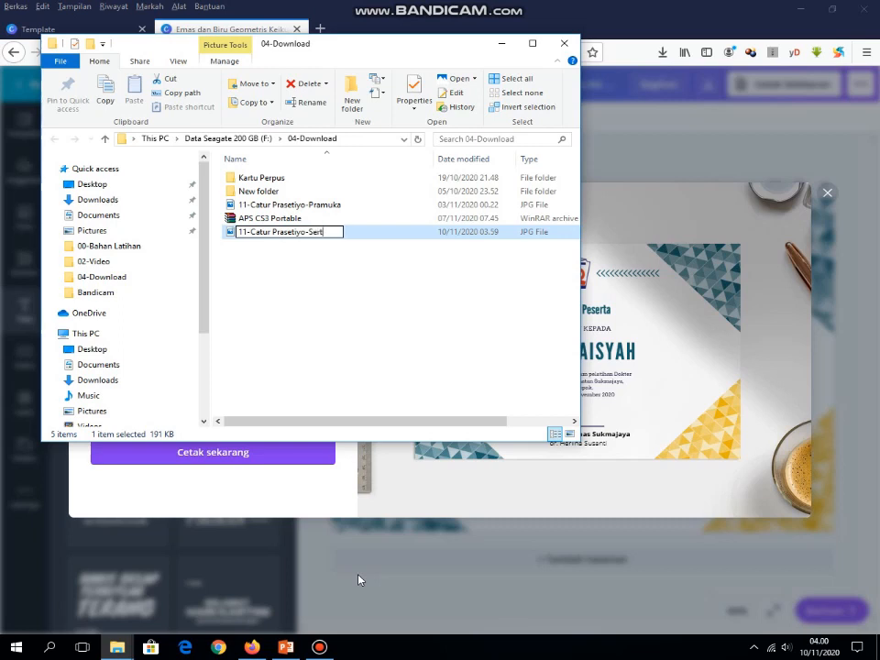
type("ifikat")
key("Return")
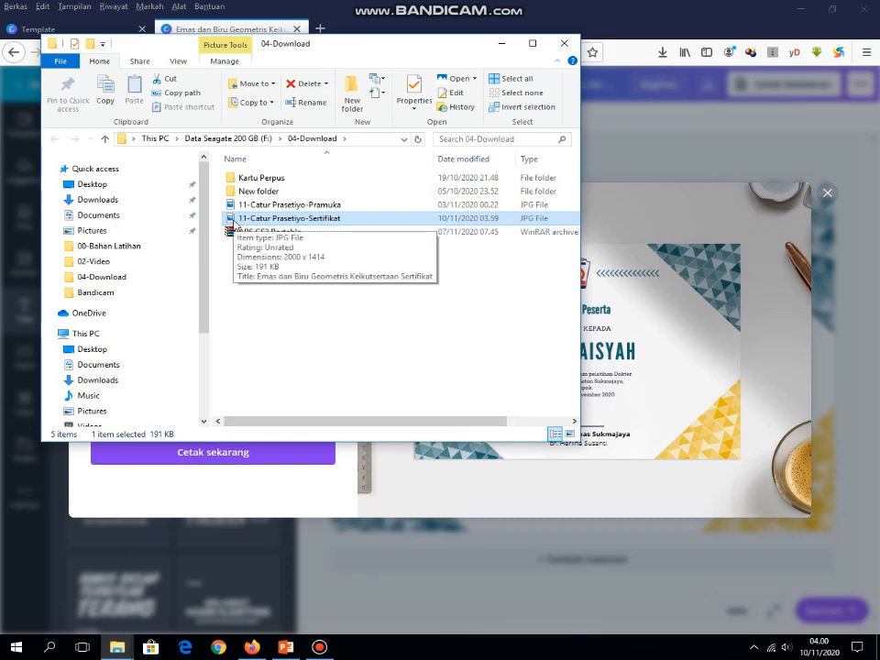
double_click(234, 220)
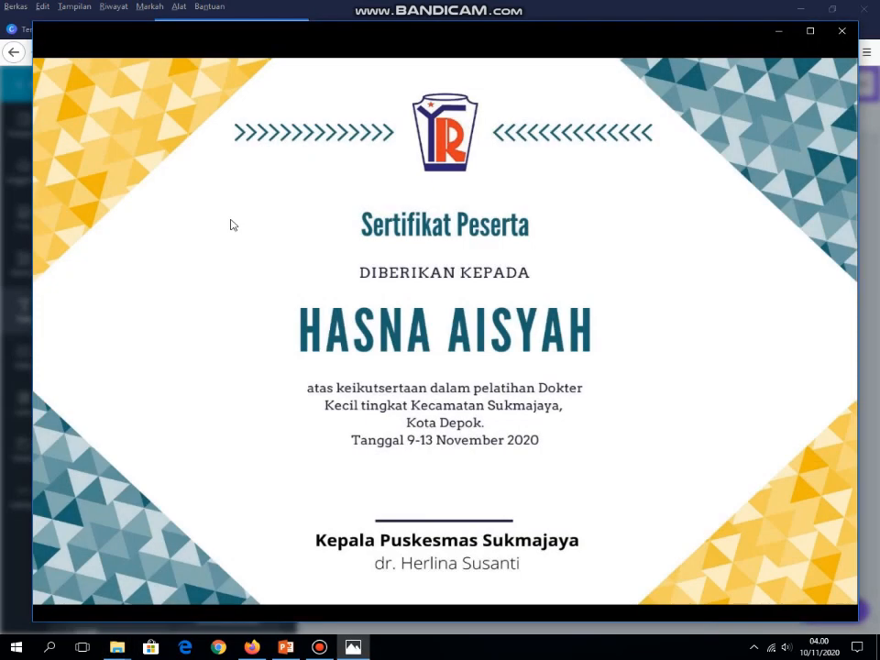